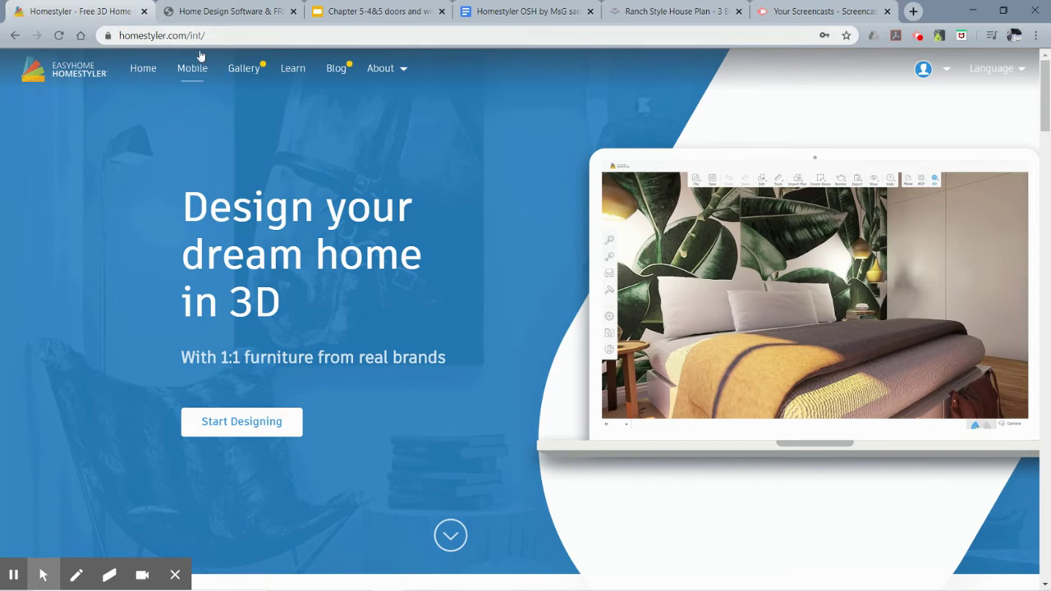
Step: From the account menu's My Designs list, open the OSH-MsG project for editing
{"action": "mouse_move", "coordinate": [943, 87]}
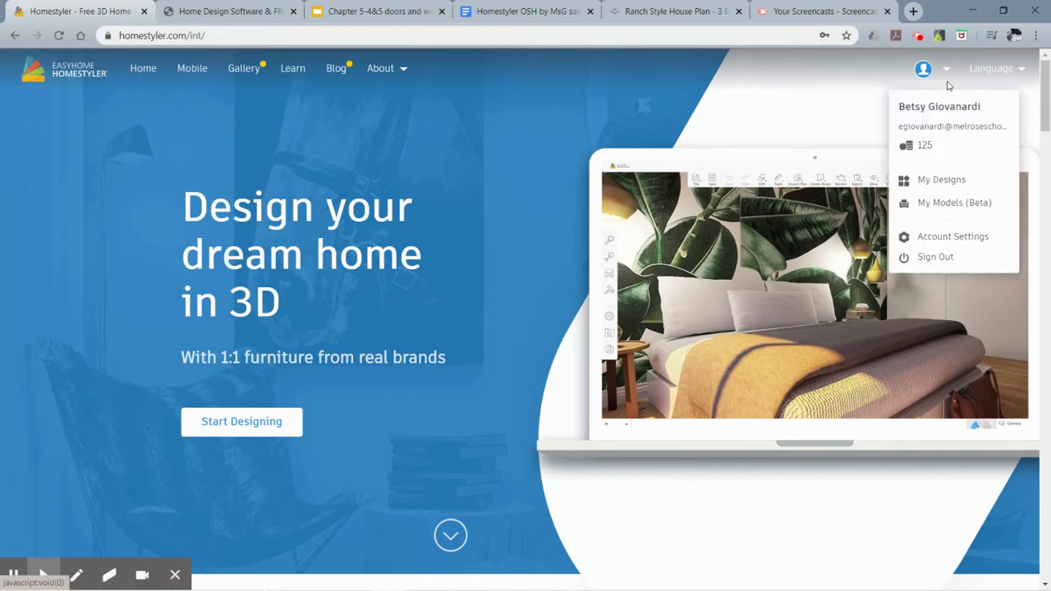
{"action": "left_click", "coordinate": [941, 180]}
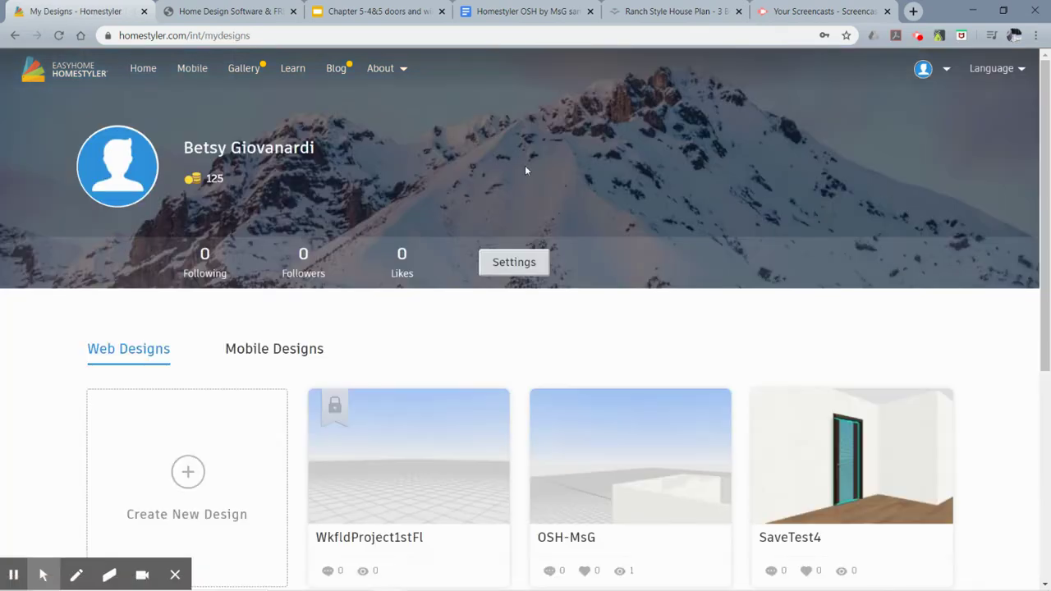
{"action": "mouse_move", "coordinate": [462, 429]}
{"action": "scroll", "coordinate": [648, 386], "scroll_direction": "down", "scroll_amount": 1}
{"action": "mouse_move", "coordinate": [640, 447]}
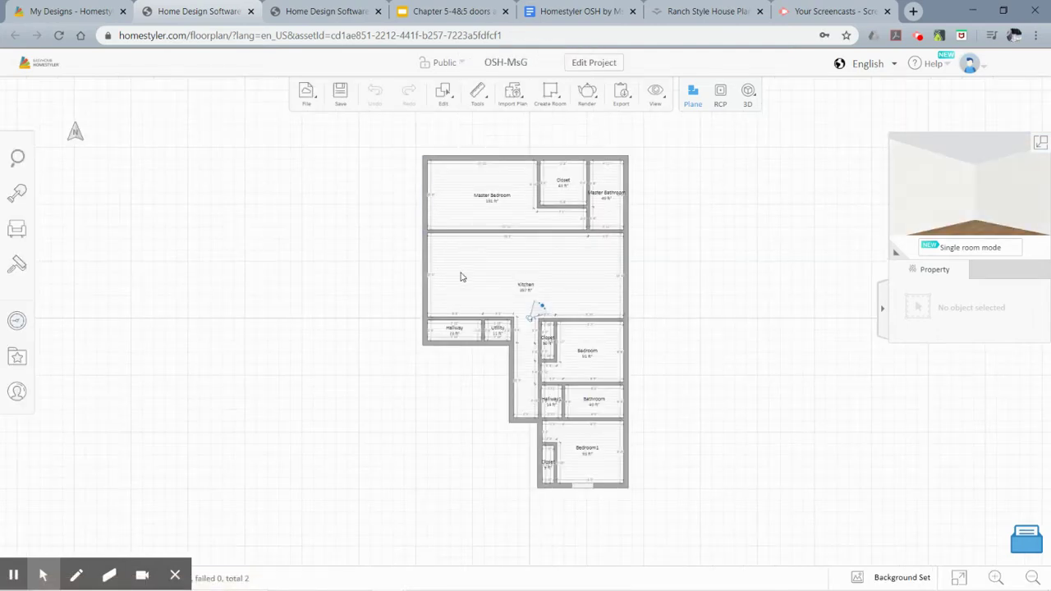
Step: Zoom in on the plan and turn off Dimension in the View options
{"action": "scroll", "coordinate": [558, 329], "scroll_direction": "up", "scroll_amount": 2}
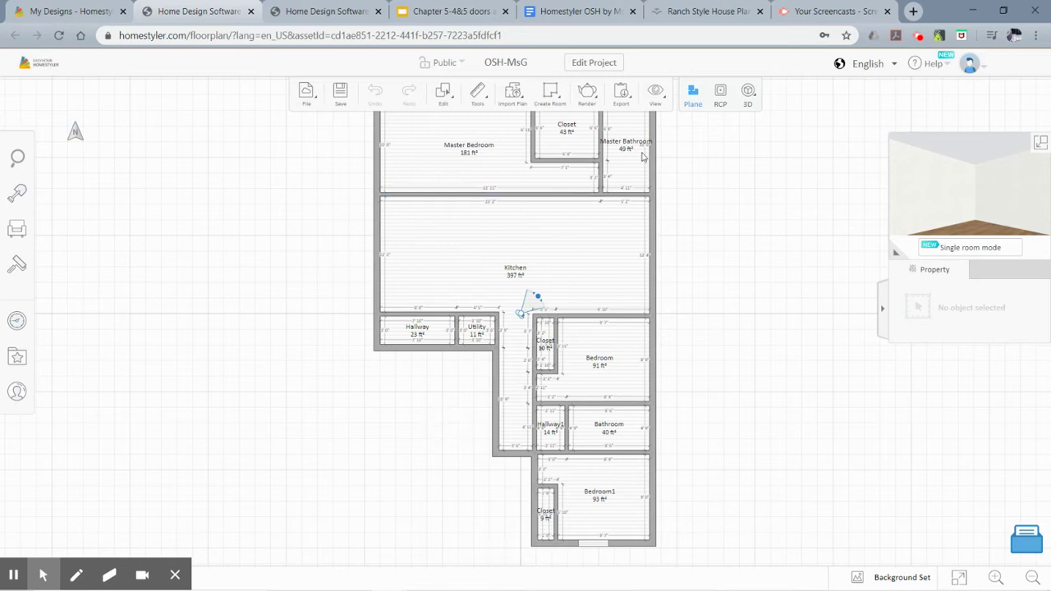
{"action": "left_click", "coordinate": [666, 94]}
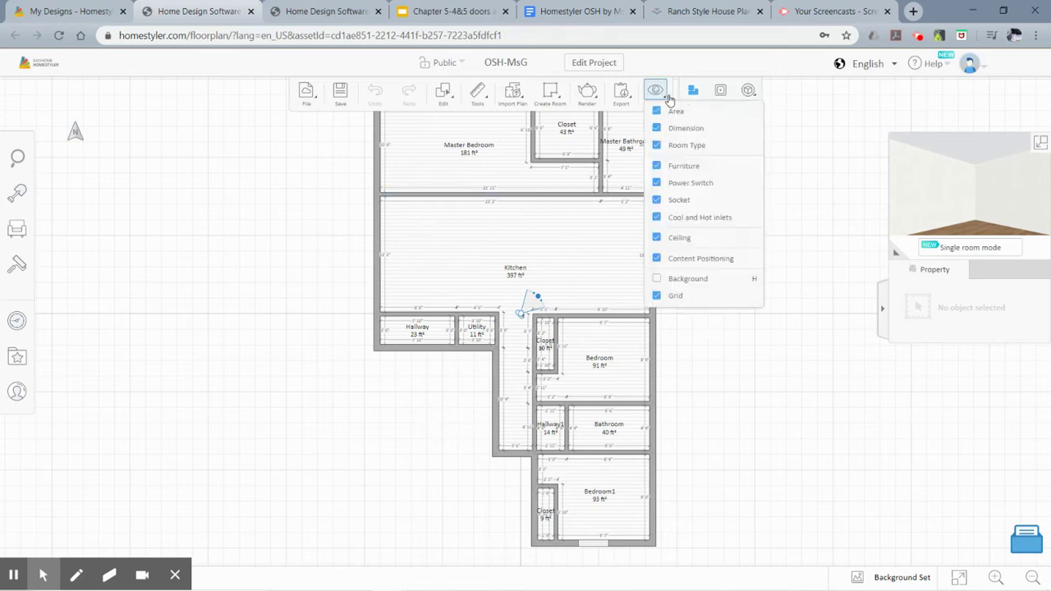
{"action": "left_click", "coordinate": [657, 129]}
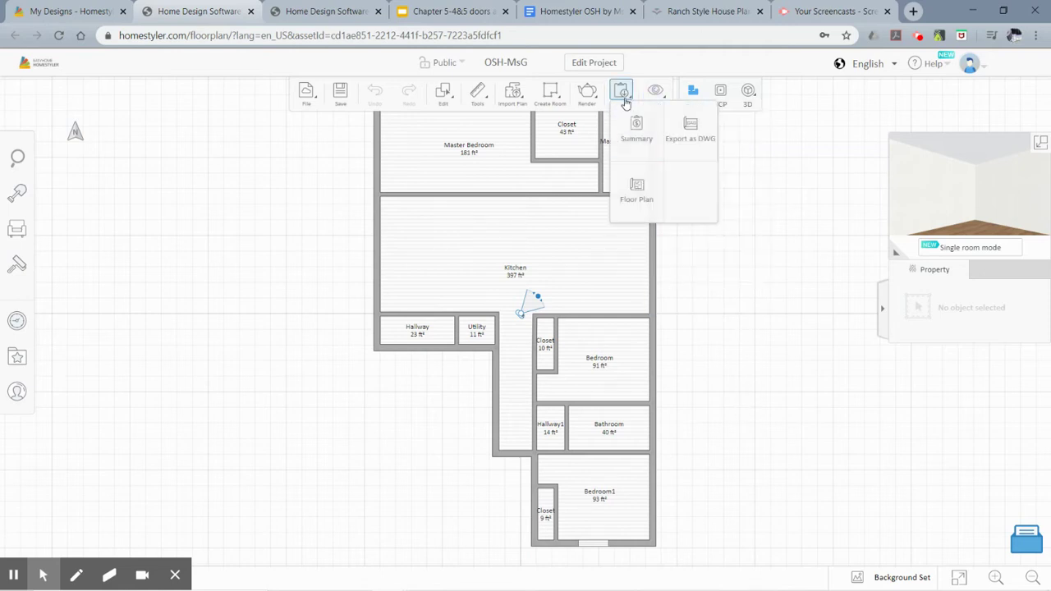
{"action": "mouse_move", "coordinate": [661, 98]}
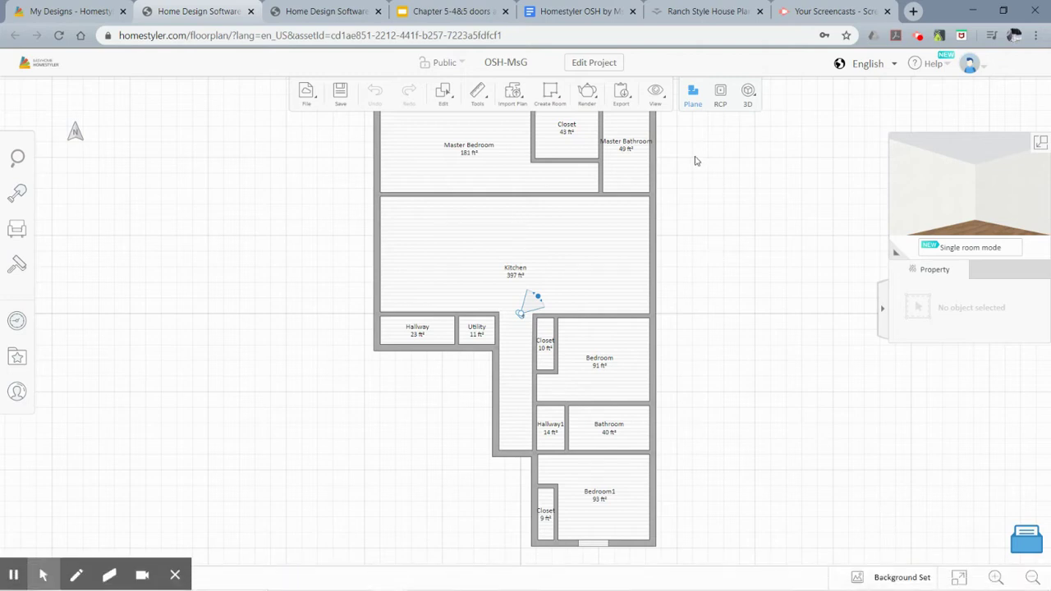
Step: Show the underlay floor plan image under Background Set, then switch to the OSH by MsG sample document
{"action": "left_click", "coordinate": [872, 587]}
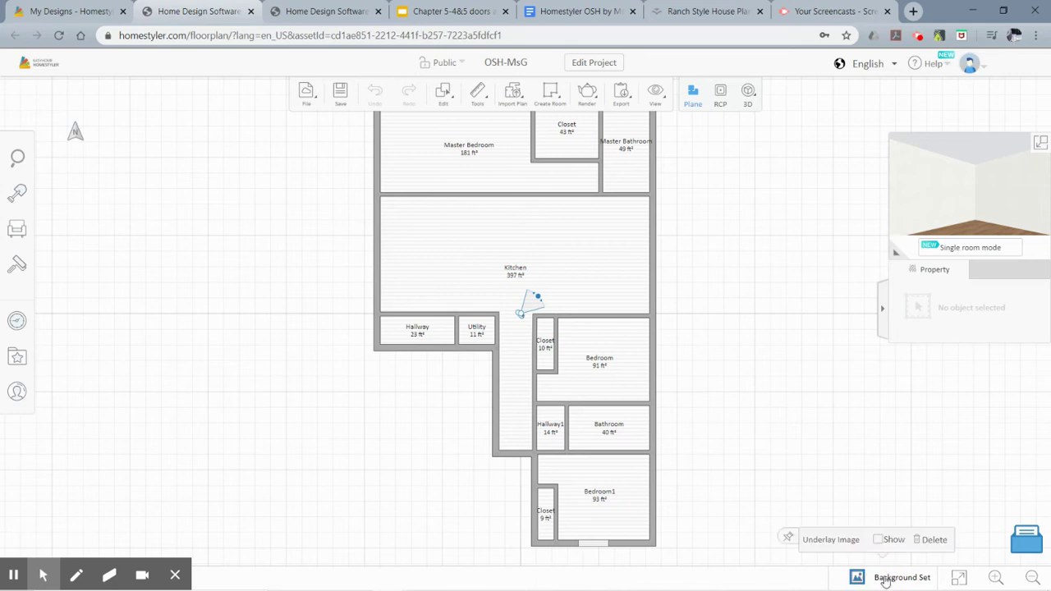
{"action": "left_click", "coordinate": [877, 541]}
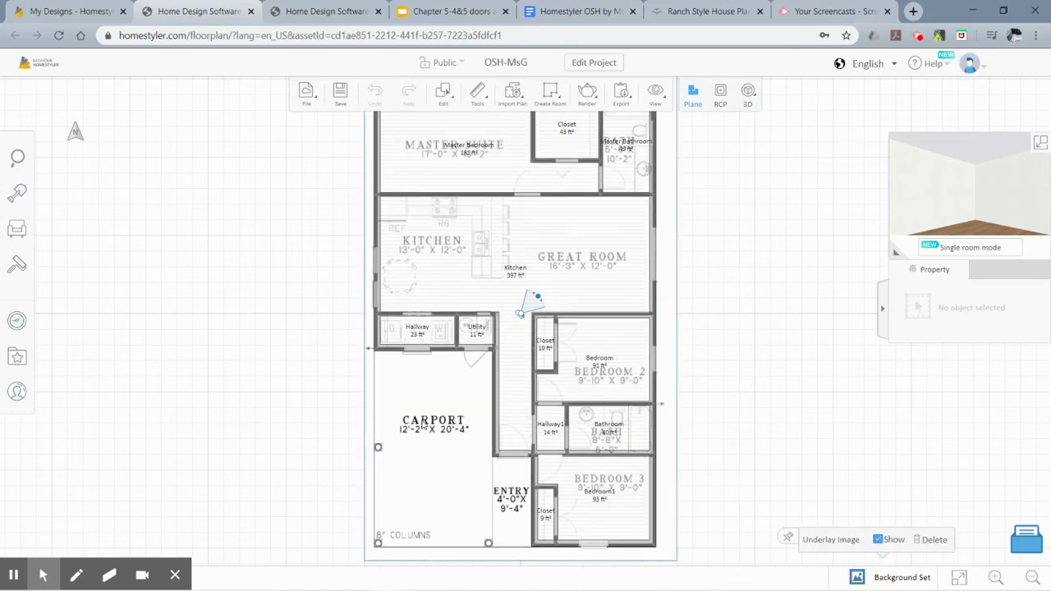
{"action": "scroll", "coordinate": [454, 333], "scroll_direction": "up", "scroll_amount": 1}
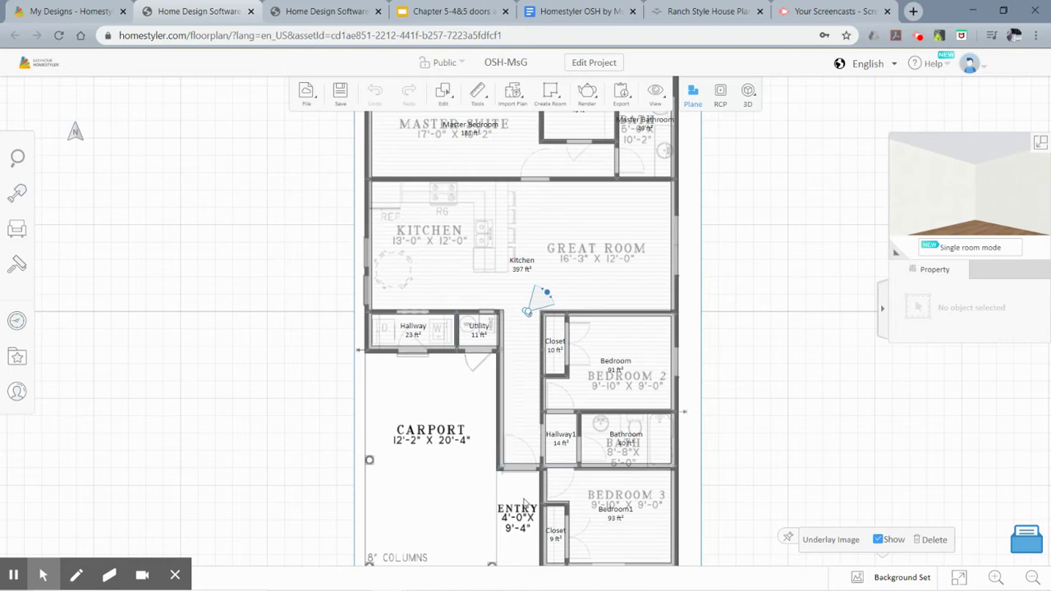
{"action": "scroll", "coordinate": [507, 470], "scroll_direction": "down", "scroll_amount": 1}
{"action": "left_click_drag", "start_coordinate": [287, 411], "coordinate": [291, 372]}
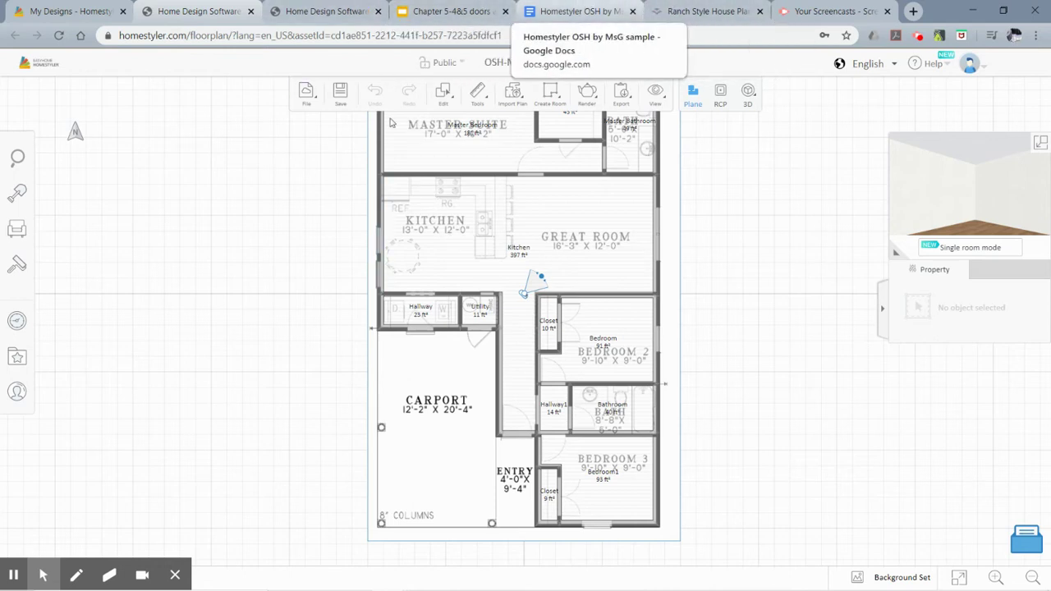
{"action": "left_click", "coordinate": [581, 10]}
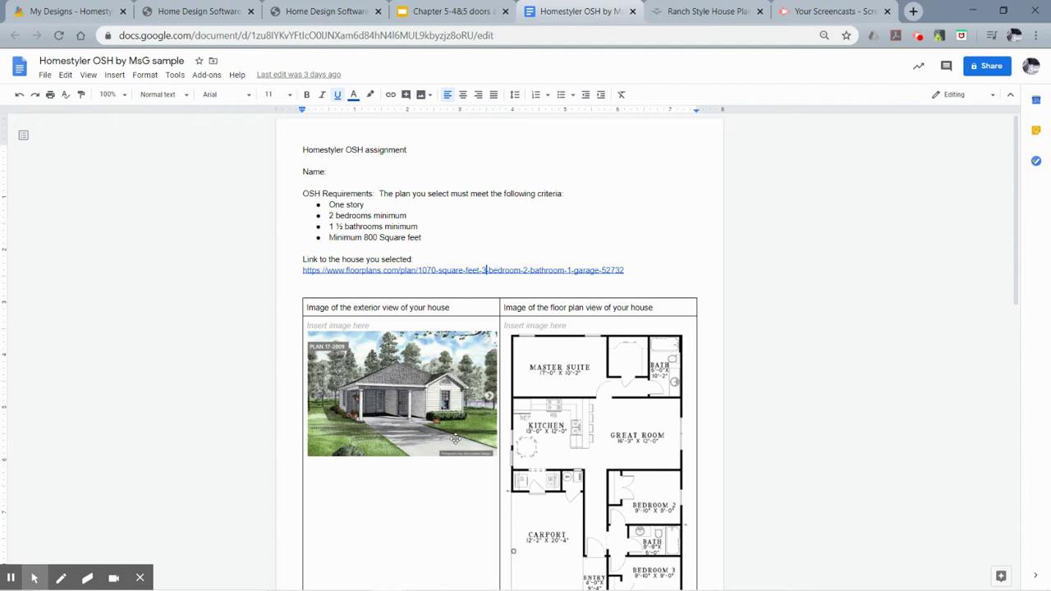
Step: Switch to the Ranch Style House Plan tab and scroll to the top of the Plan 17-2809 listing
{"action": "left_click", "coordinate": [702, 10]}
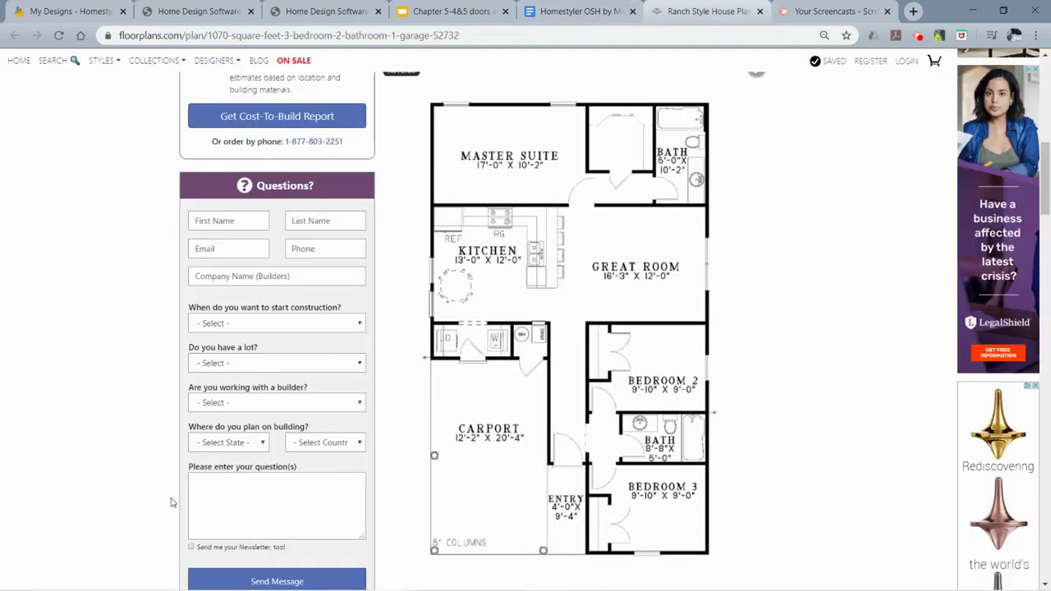
{"action": "scroll", "coordinate": [635, 329], "scroll_direction": "up", "scroll_amount": 8}
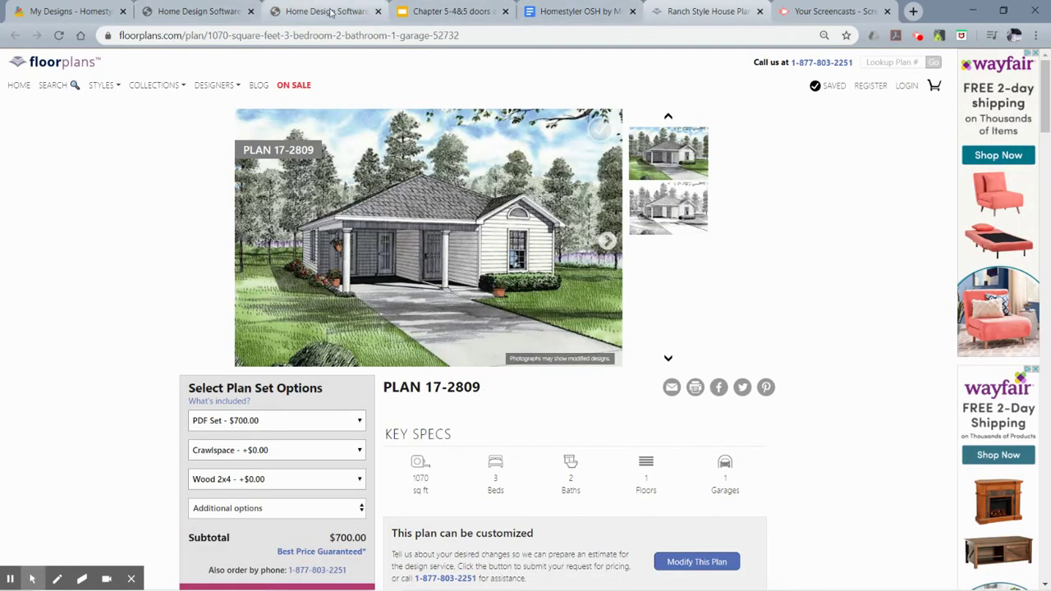
Step: Back in Homestyler, choose the In-swing Door from page 2 of Building > Doors > Swing doors
{"action": "left_click", "coordinate": [280, 13]}
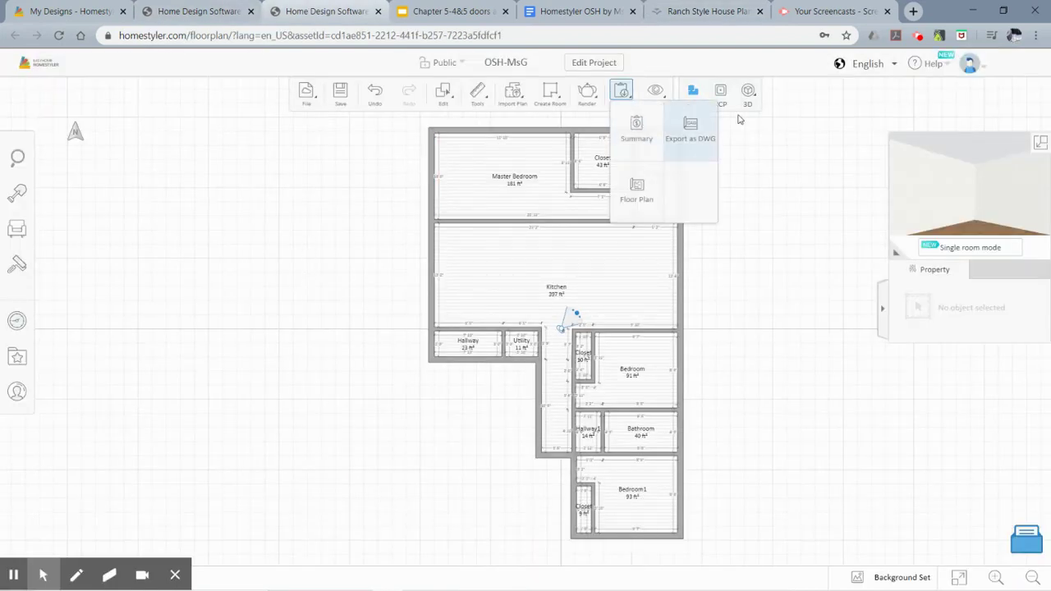
{"action": "left_click", "coordinate": [17, 196]}
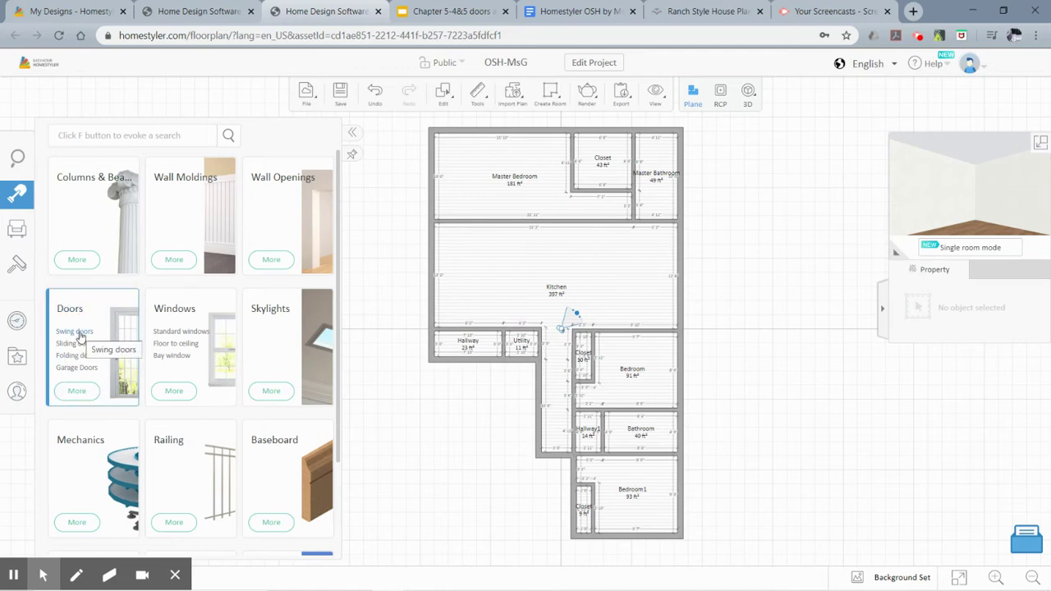
{"action": "left_click", "coordinate": [80, 333]}
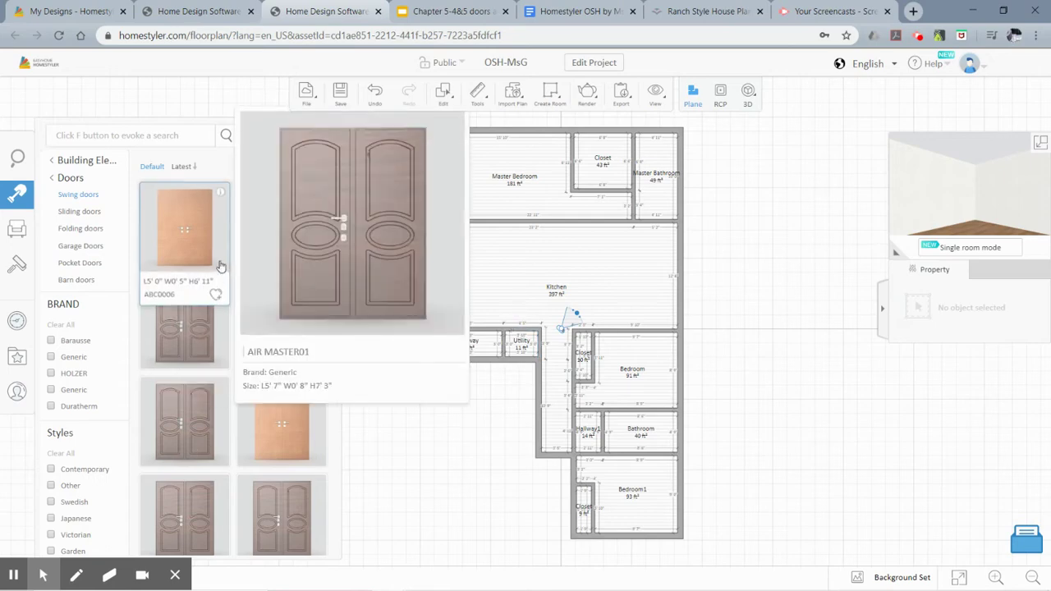
{"action": "scroll", "coordinate": [213, 414], "scroll_direction": "down", "scroll_amount": 1}
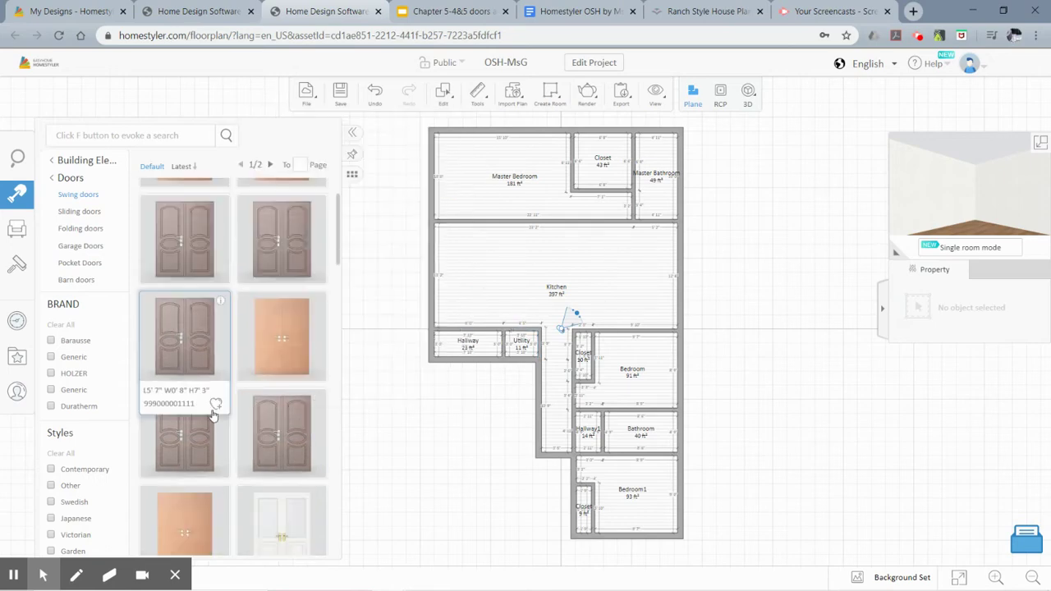
{"action": "scroll", "coordinate": [212, 410], "scroll_direction": "down", "scroll_amount": 3}
{"action": "scroll", "coordinate": [212, 409], "scroll_direction": "down", "scroll_amount": 5}
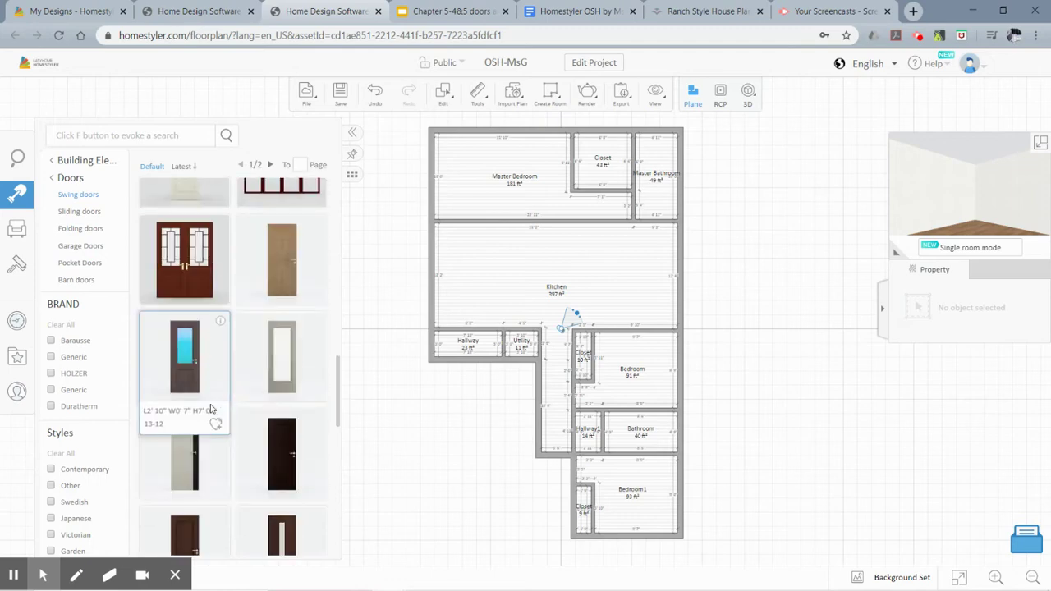
{"action": "scroll", "coordinate": [212, 409], "scroll_direction": "down", "scroll_amount": 4}
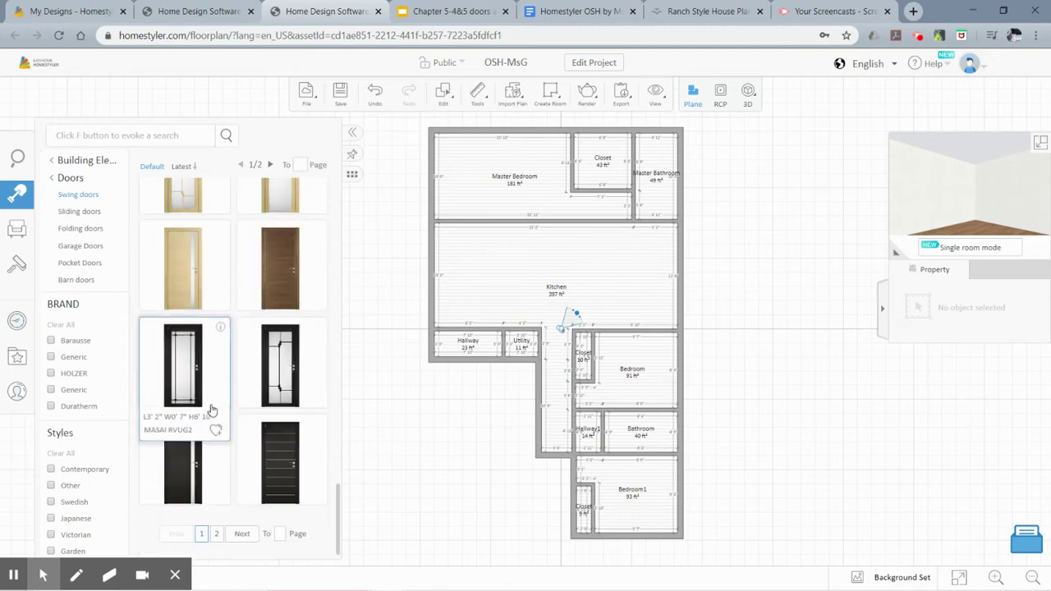
{"action": "left_click", "coordinate": [241, 534]}
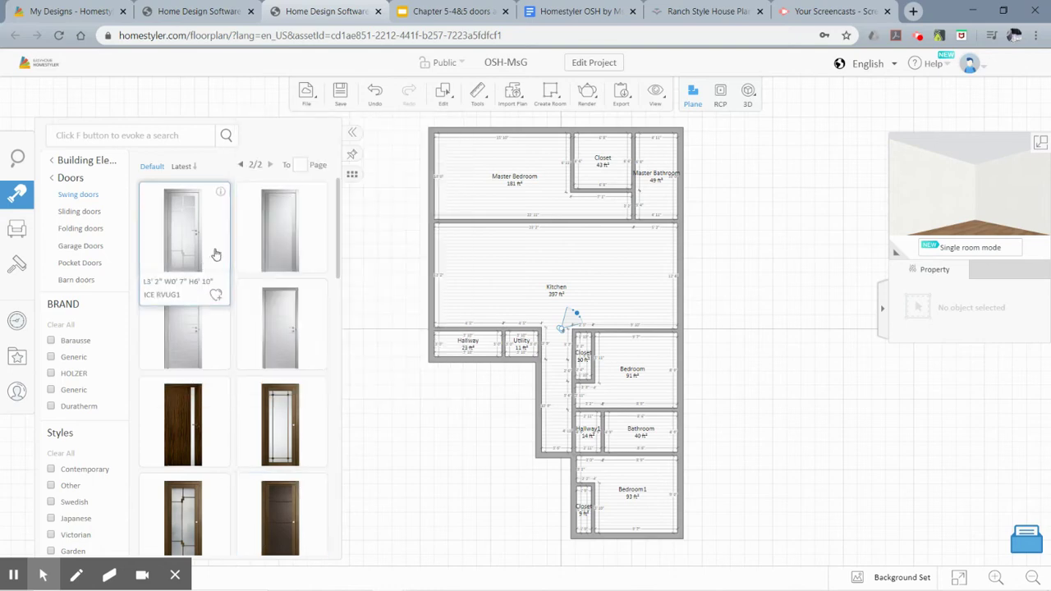
{"action": "scroll", "coordinate": [202, 318], "scroll_direction": "down", "scroll_amount": 5}
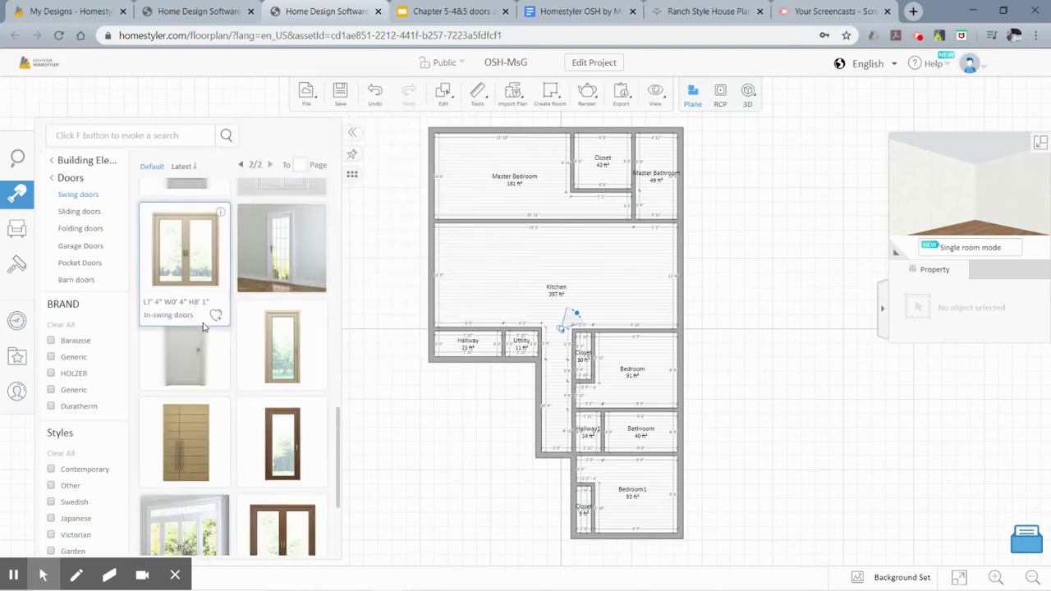
{"action": "scroll", "coordinate": [242, 295], "scroll_direction": "down", "scroll_amount": 1}
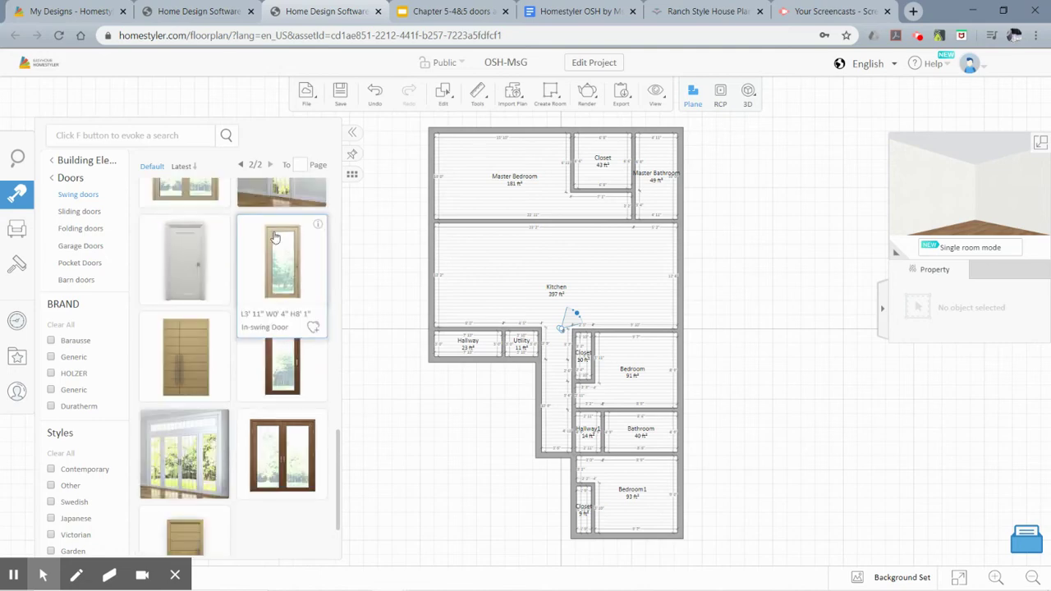
{"action": "scroll", "coordinate": [277, 263], "scroll_direction": "up", "scroll_amount": 2}
{"action": "left_click", "coordinate": [273, 361]}
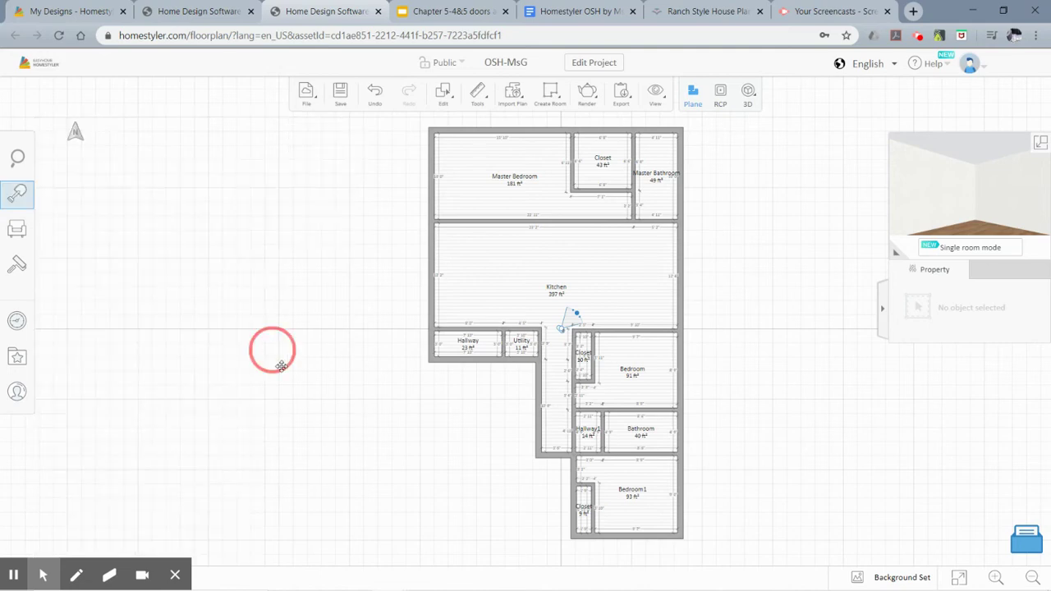
Step: Drop the in-swing door, re-enable the underlay image, and settle the door in the corridor's bottom wall
{"action": "left_click", "coordinate": [425, 345]}
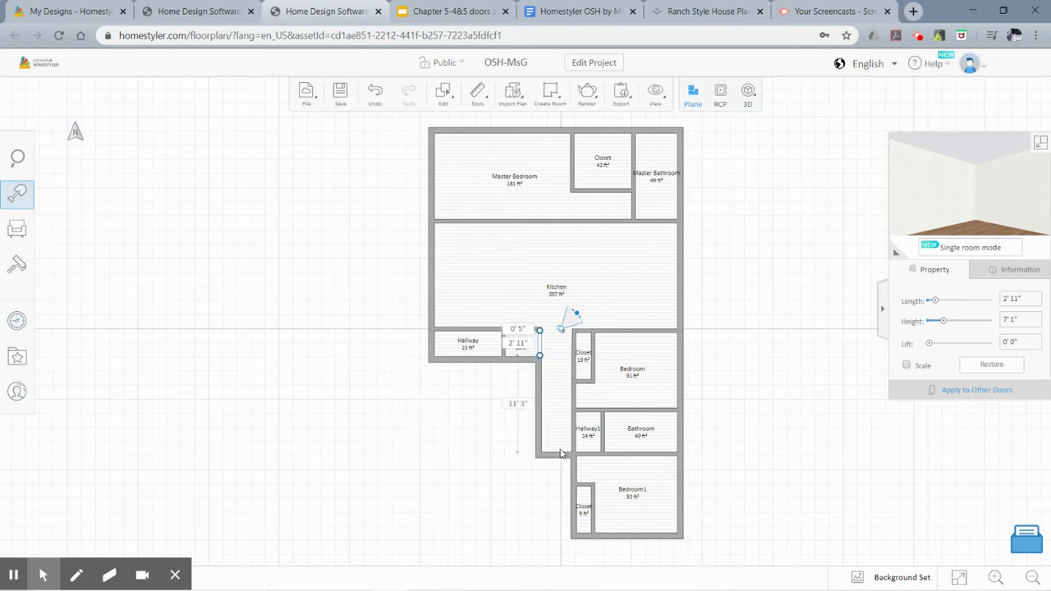
{"action": "left_click_drag", "start_coordinate": [558, 452], "coordinate": [857, 583]}
{"action": "mouse_move", "coordinate": [887, 583]}
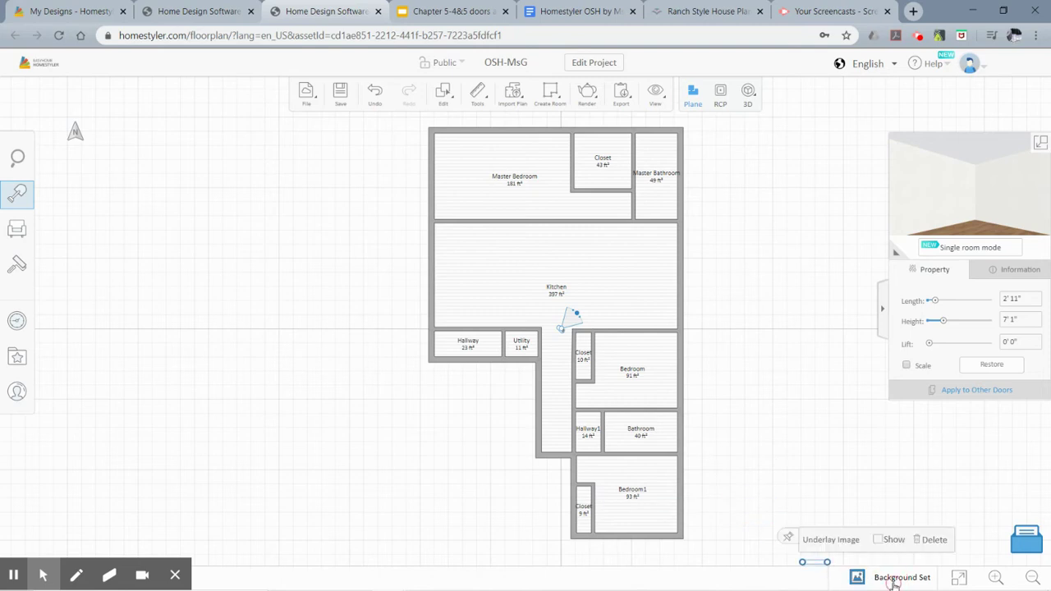
{"action": "left_click", "coordinate": [877, 540]}
{"action": "left_click_drag", "start_coordinate": [680, 562], "coordinate": [685, 464]}
{"action": "left_click", "coordinate": [685, 464]}
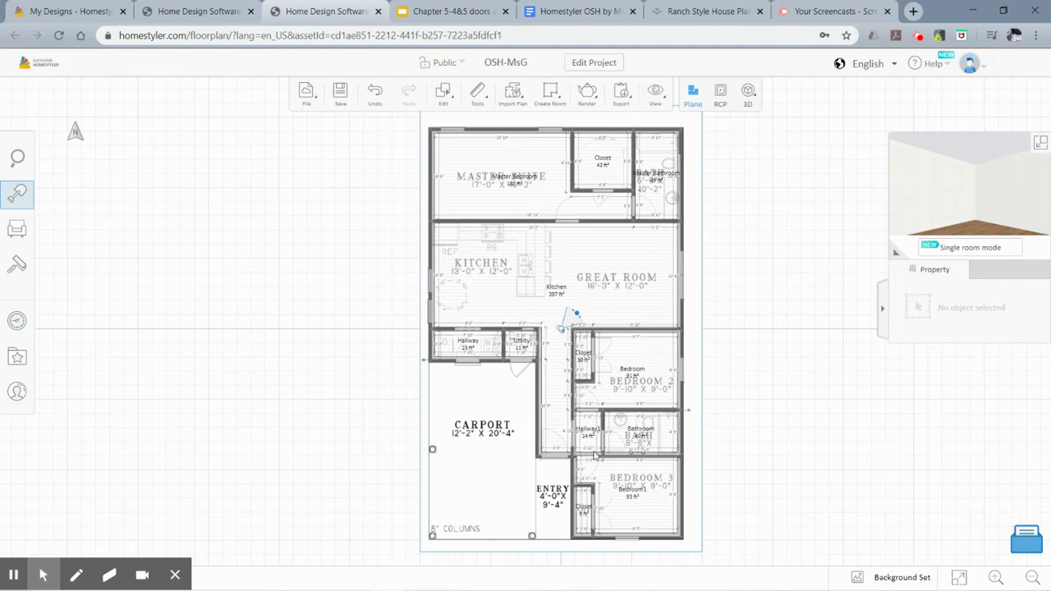
{"action": "scroll", "coordinate": [556, 454], "scroll_direction": "up", "scroll_amount": 5}
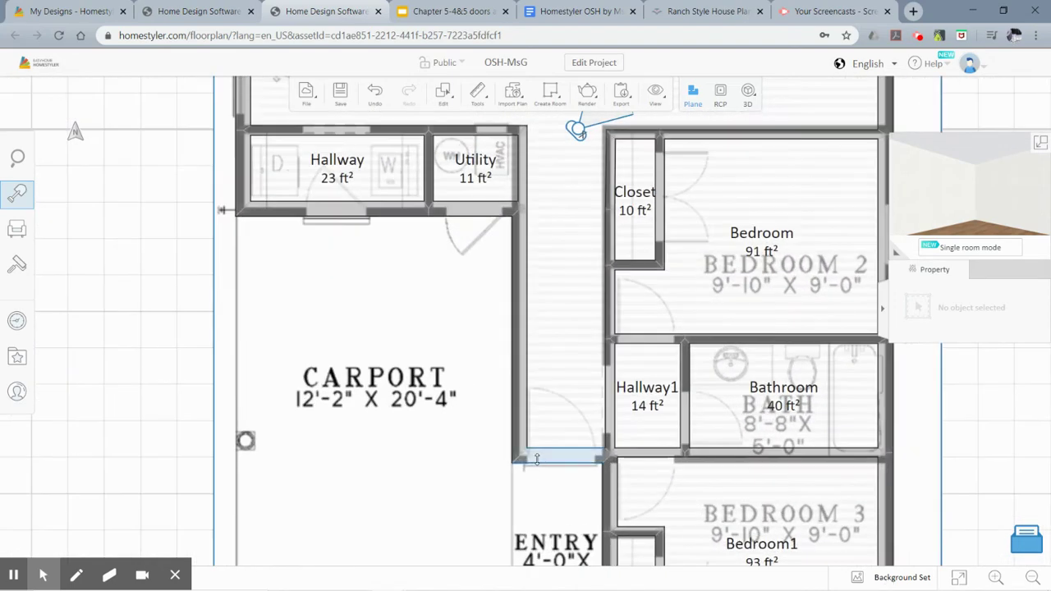
{"action": "scroll", "coordinate": [574, 454], "scroll_direction": "down", "scroll_amount": 2}
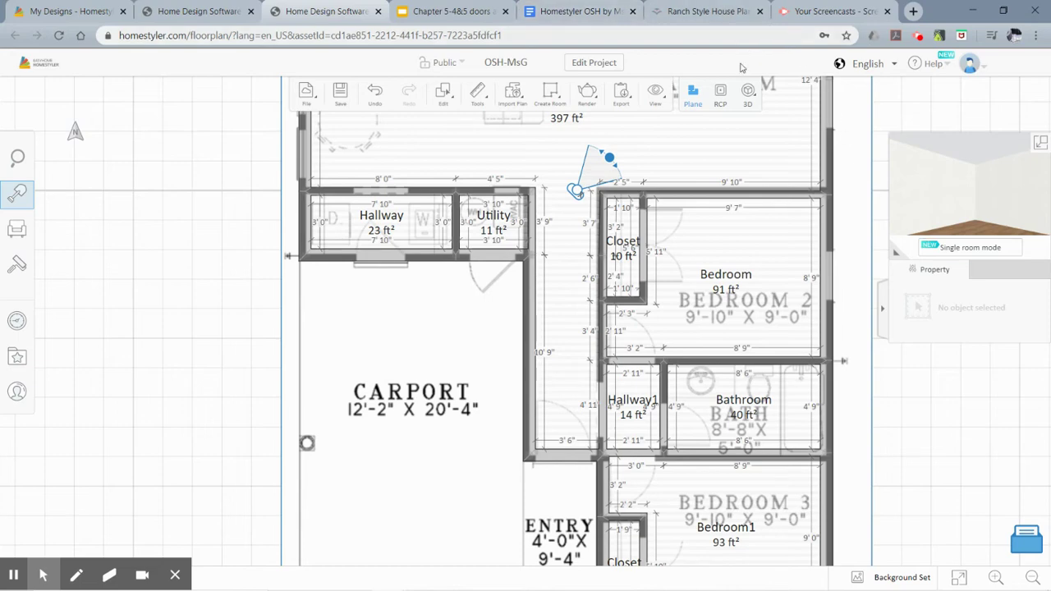
Step: Switch to 3D orbit view, rotate around the house, then change to a first-person walk view
{"action": "left_click", "coordinate": [747, 92]}
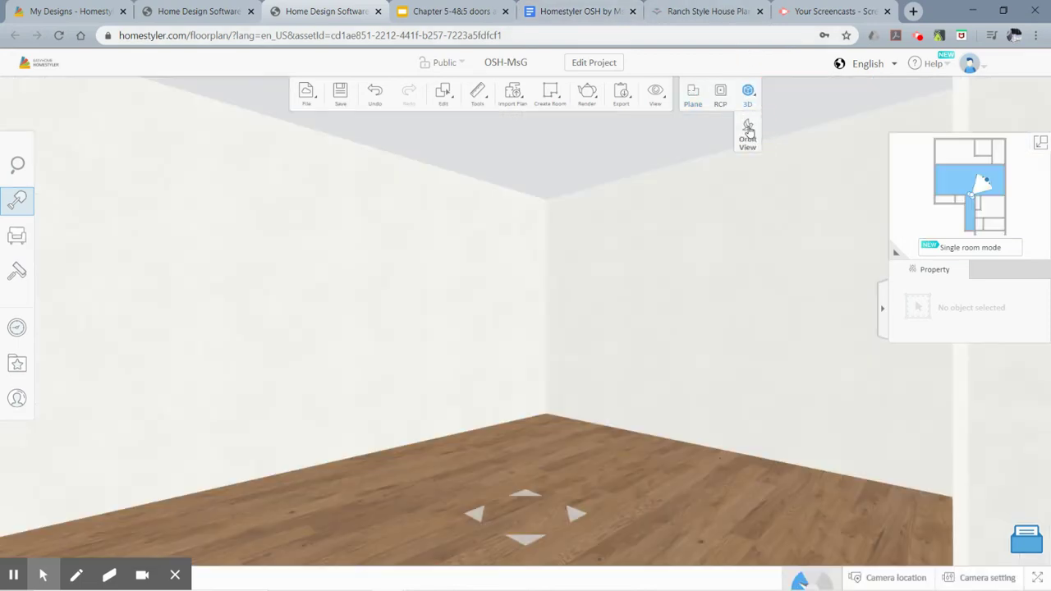
{"action": "left_click", "coordinate": [748, 129]}
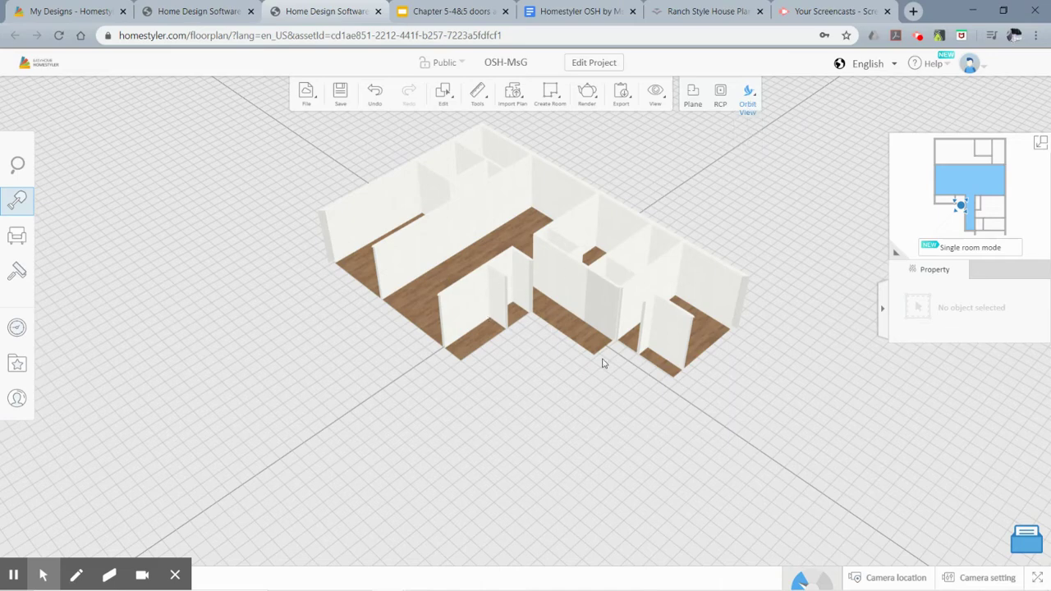
{"action": "left_click", "coordinate": [582, 396]}
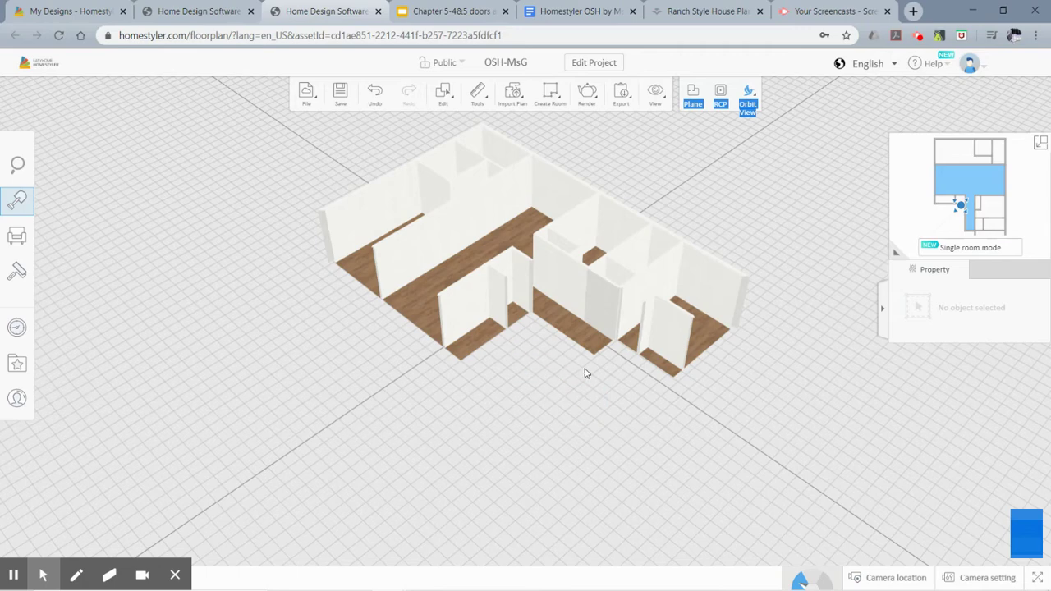
{"action": "left_click_drag", "start_coordinate": [592, 379], "coordinate": [548, 380]}
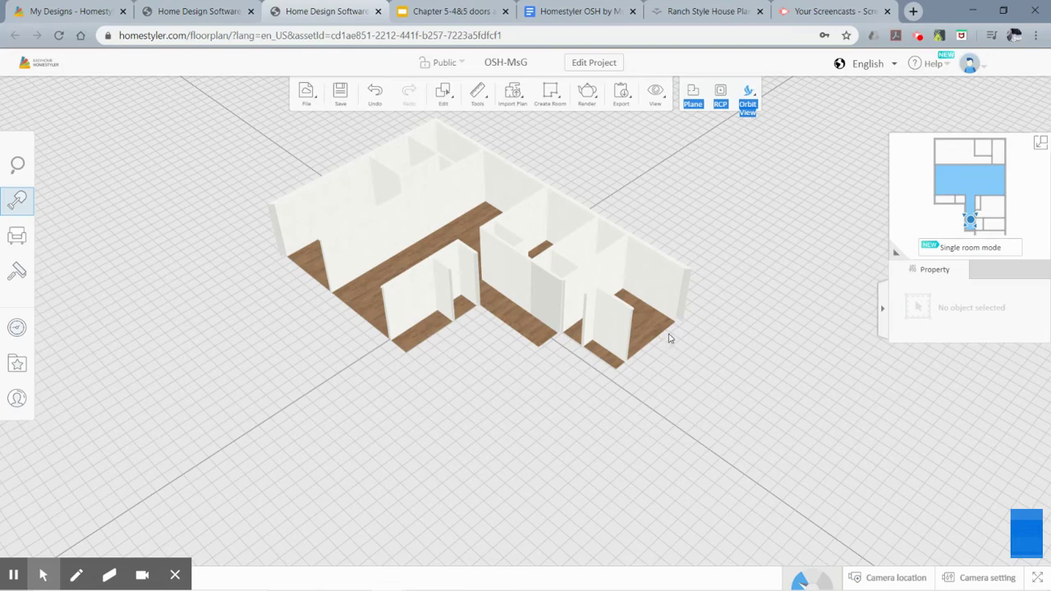
{"action": "left_click_drag", "start_coordinate": [669, 337], "coordinate": [459, 379]}
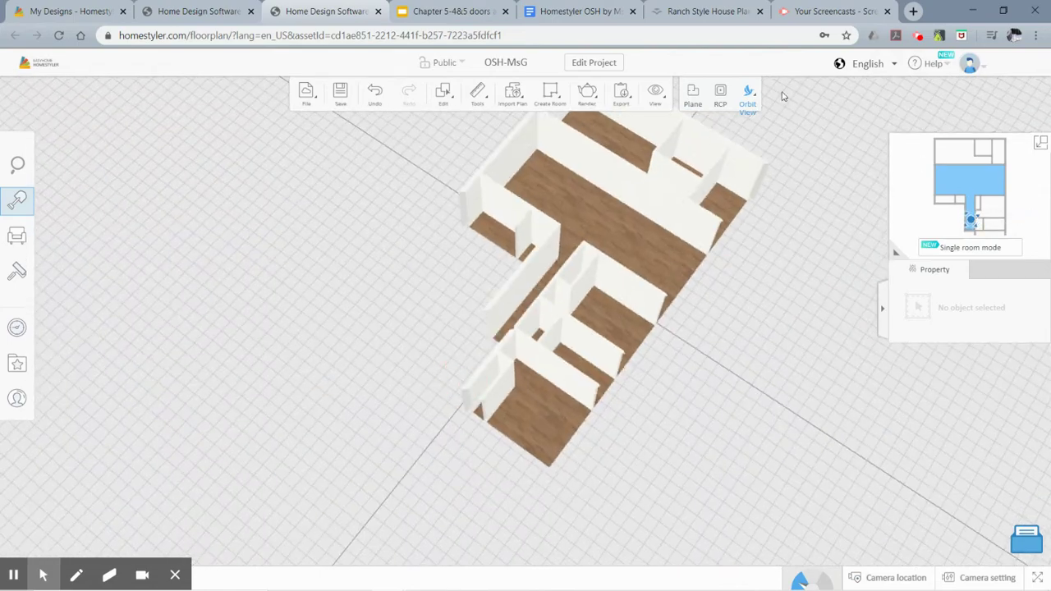
{"action": "left_click", "coordinate": [747, 125]}
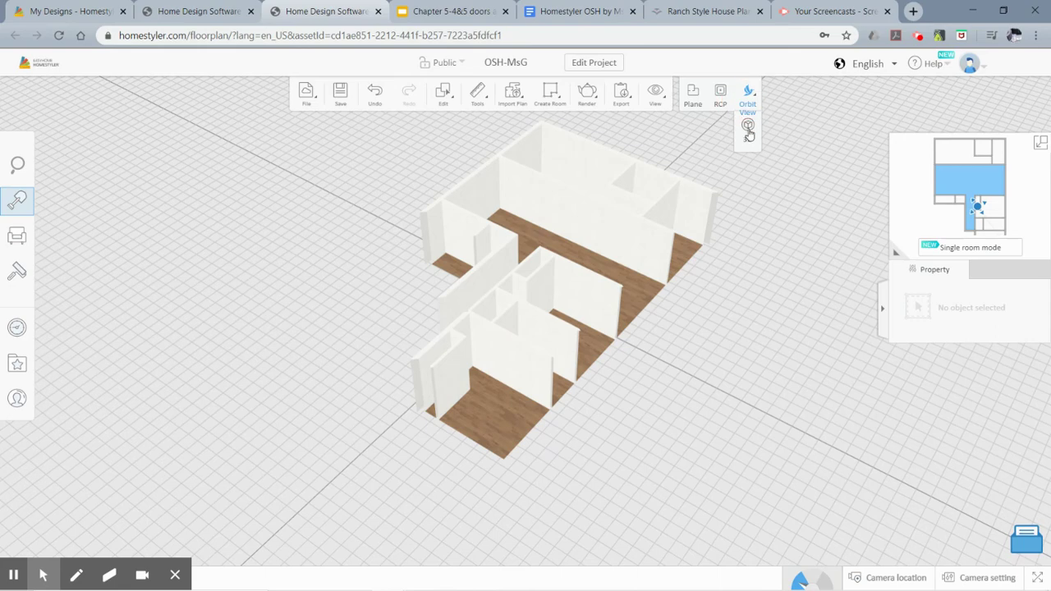
{"action": "left_click", "coordinate": [748, 130]}
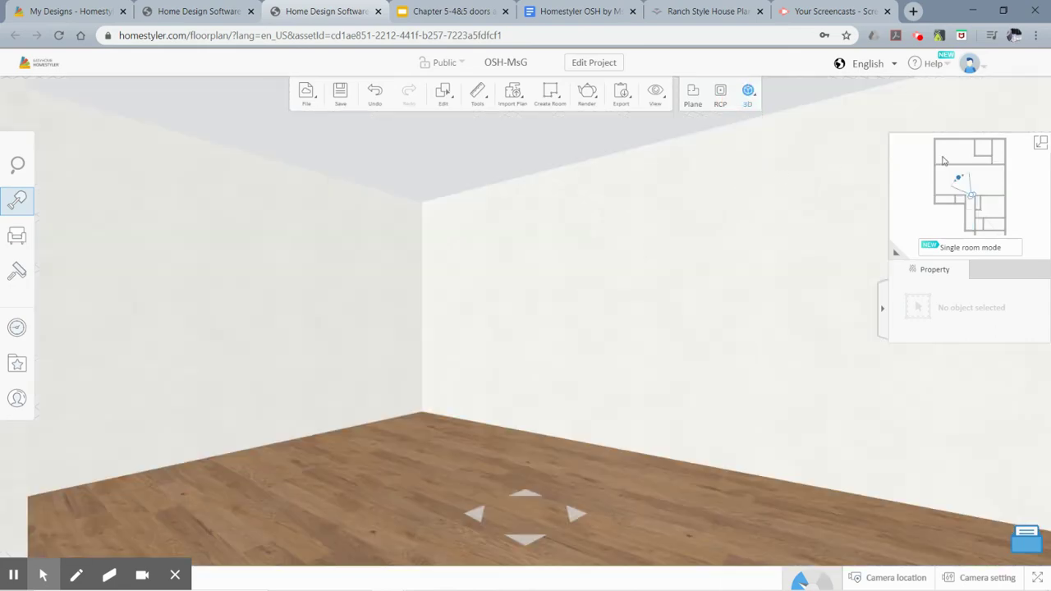
Step: Return to the 2D plan and position the camera at the carport's bottom edge, facing up-right
{"action": "left_click", "coordinate": [1041, 147]}
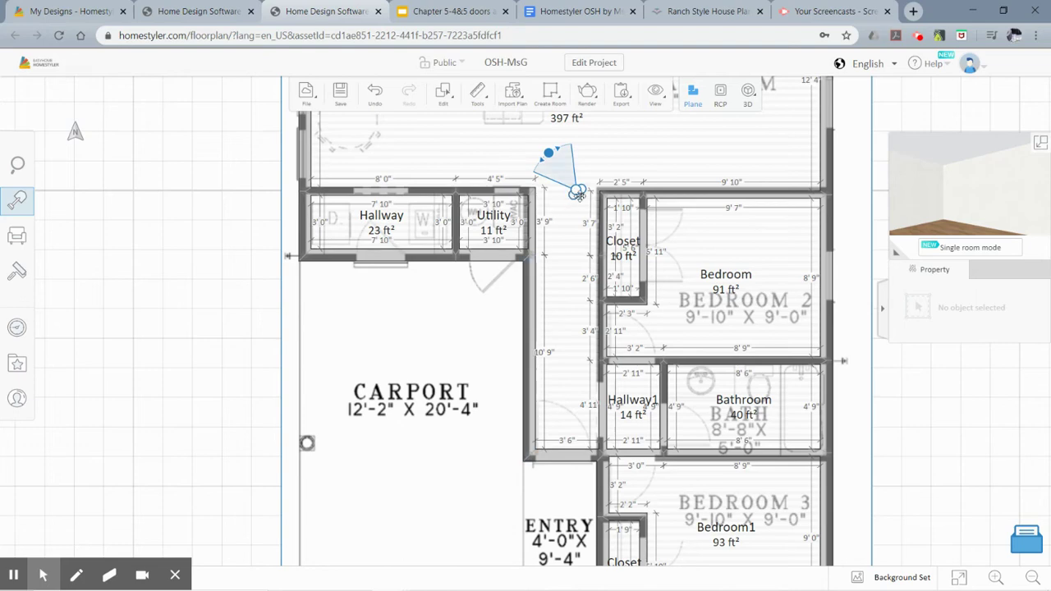
{"action": "mouse_move", "coordinate": [577, 192]}
{"action": "left_mouse_down"}
{"action": "mouse_move", "coordinate": [575, 226]}
{"action": "mouse_move", "coordinate": [421, 573]}
{"action": "left_mouse_up"}
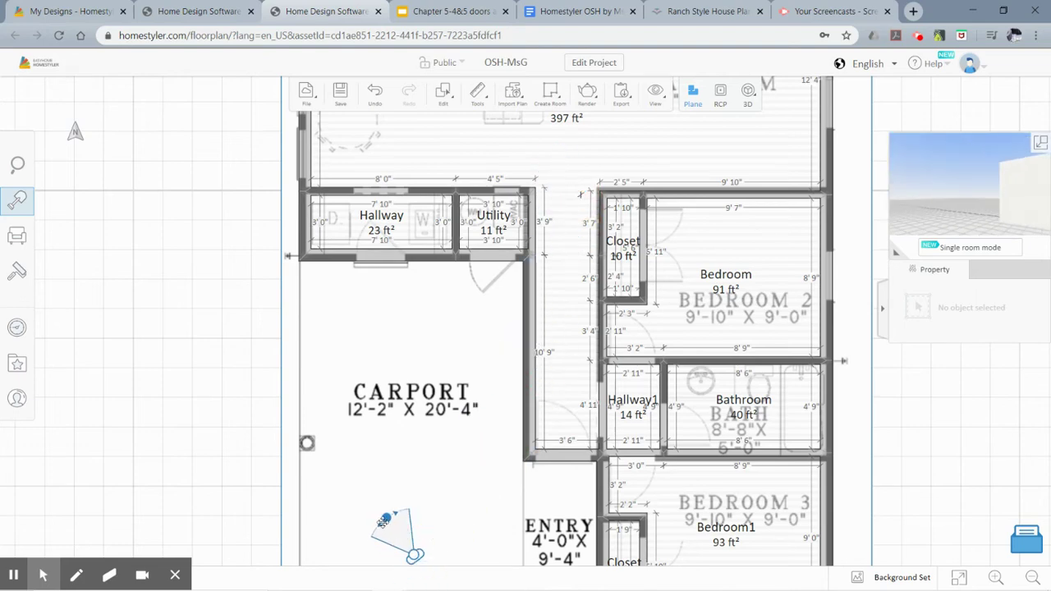
{"action": "left_click_drag", "start_coordinate": [392, 525], "coordinate": [487, 487]}
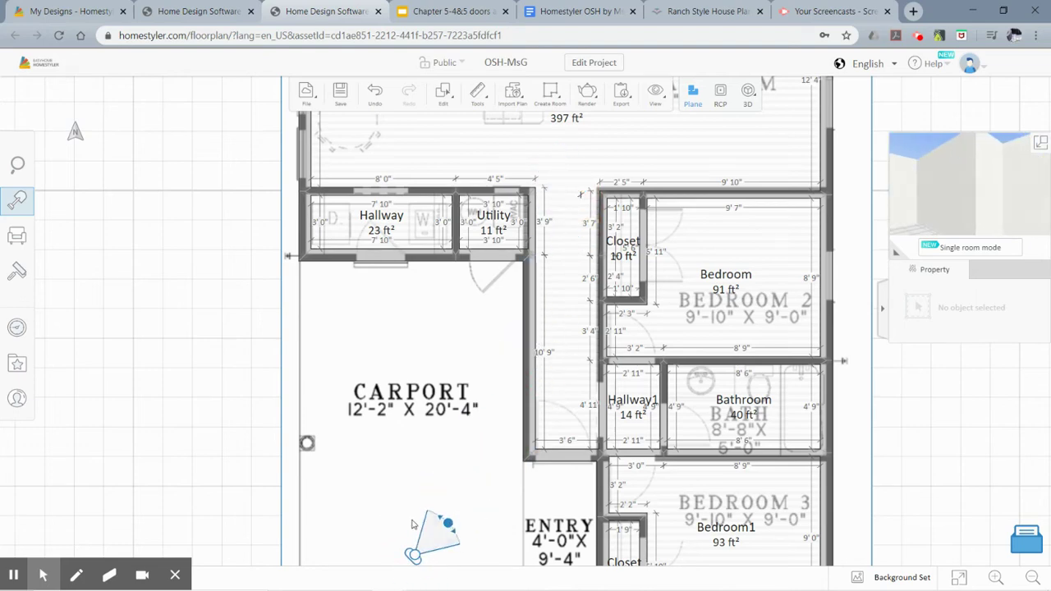
{"action": "scroll", "coordinate": [420, 529], "scroll_direction": "down", "scroll_amount": 2}
{"action": "left_click", "coordinate": [413, 557]}
{"action": "left_click_drag", "start_coordinate": [386, 580], "coordinate": [376, 571]}
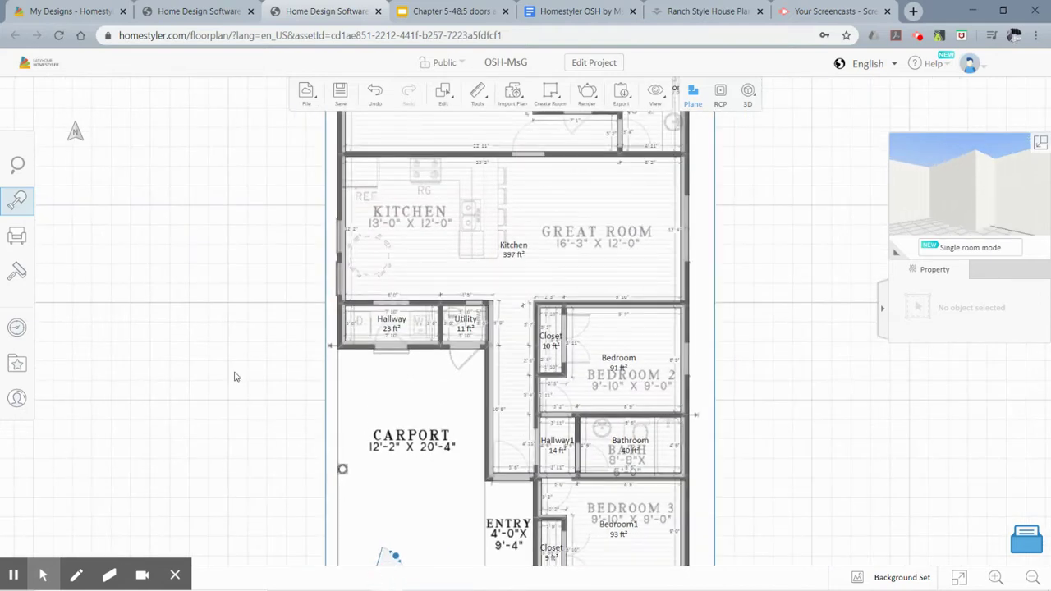
Step: Place a French Patio Door from Swing doors page 2 near the entry and flip its swing
{"action": "left_click", "coordinate": [80, 211]}
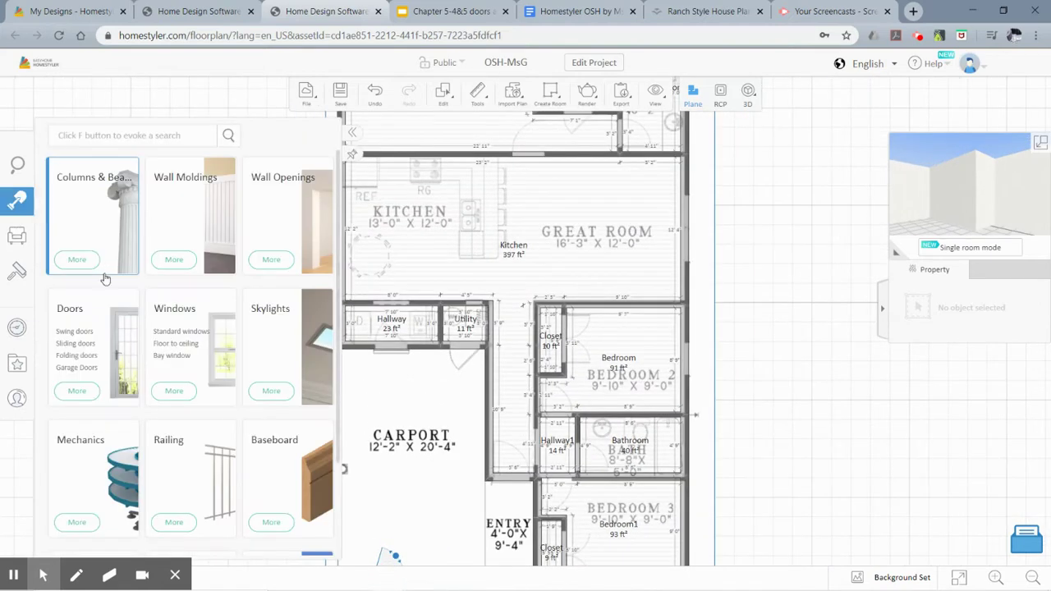
{"action": "left_click", "coordinate": [76, 338]}
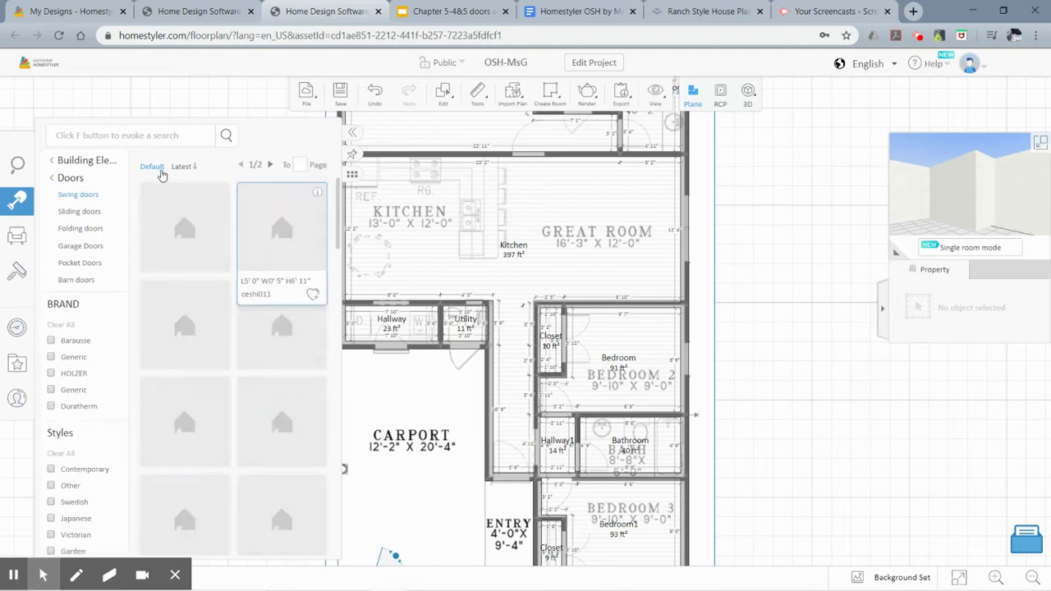
{"action": "left_click", "coordinate": [273, 169]}
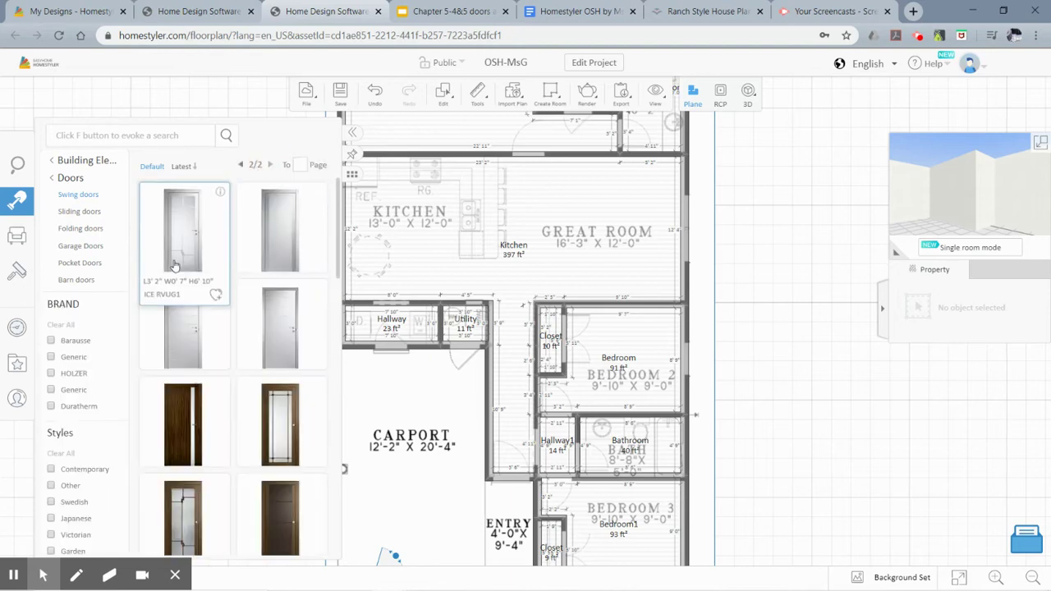
{"action": "scroll", "coordinate": [212, 380], "scroll_direction": "down", "scroll_amount": 2}
{"action": "scroll", "coordinate": [211, 380], "scroll_direction": "down", "scroll_amount": 2}
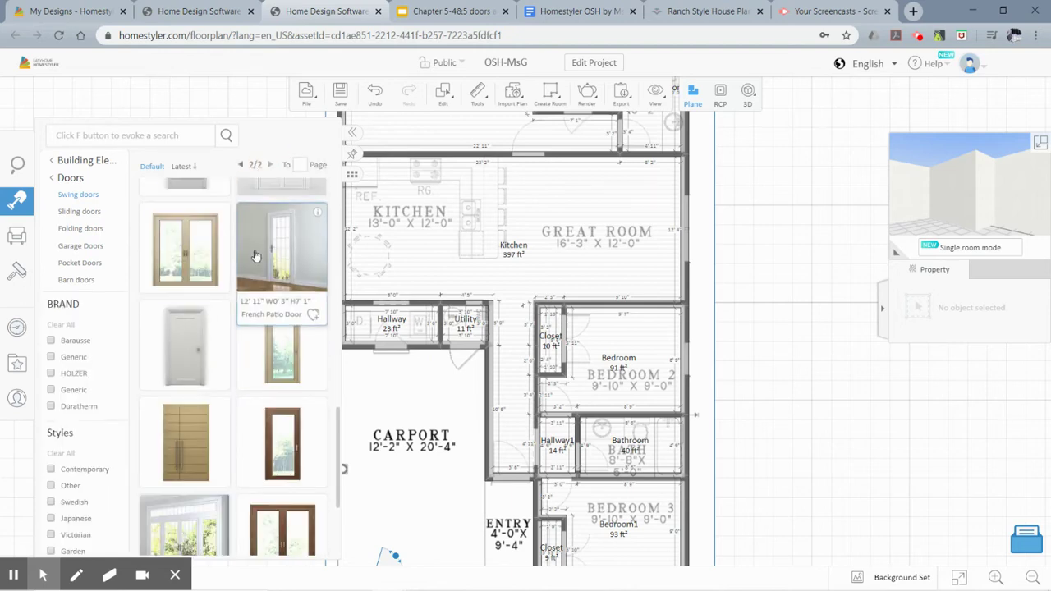
{"action": "left_click", "coordinate": [258, 247]}
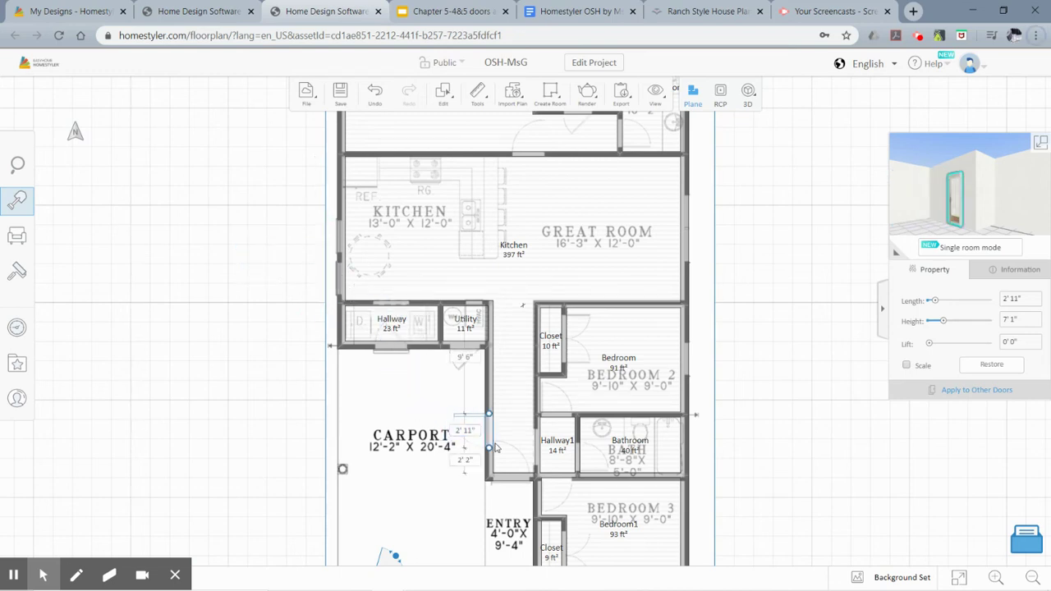
{"action": "left_click", "coordinate": [513, 484]}
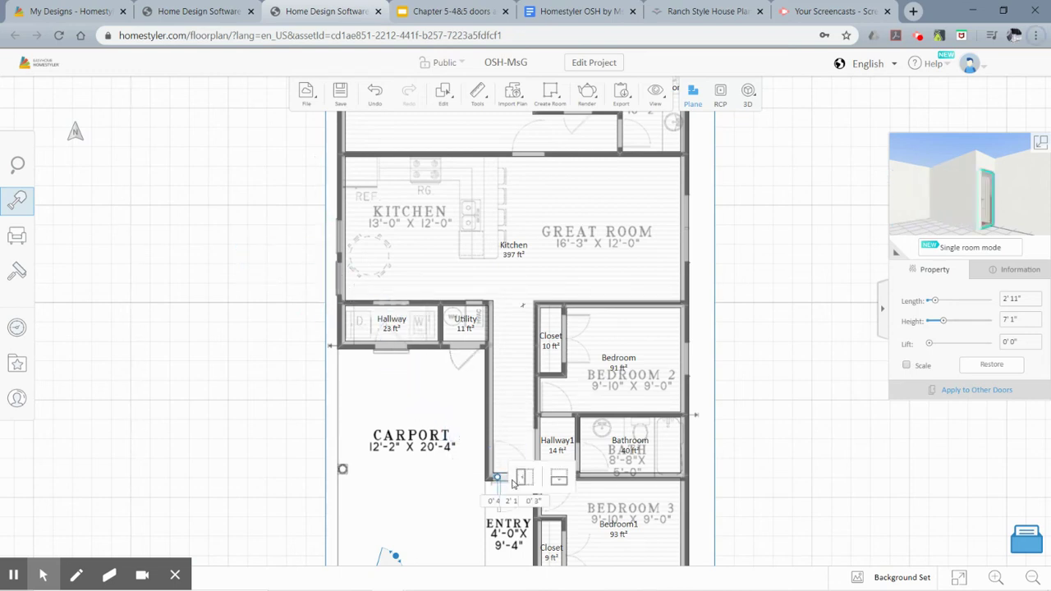
{"action": "left_click", "coordinate": [558, 483]}
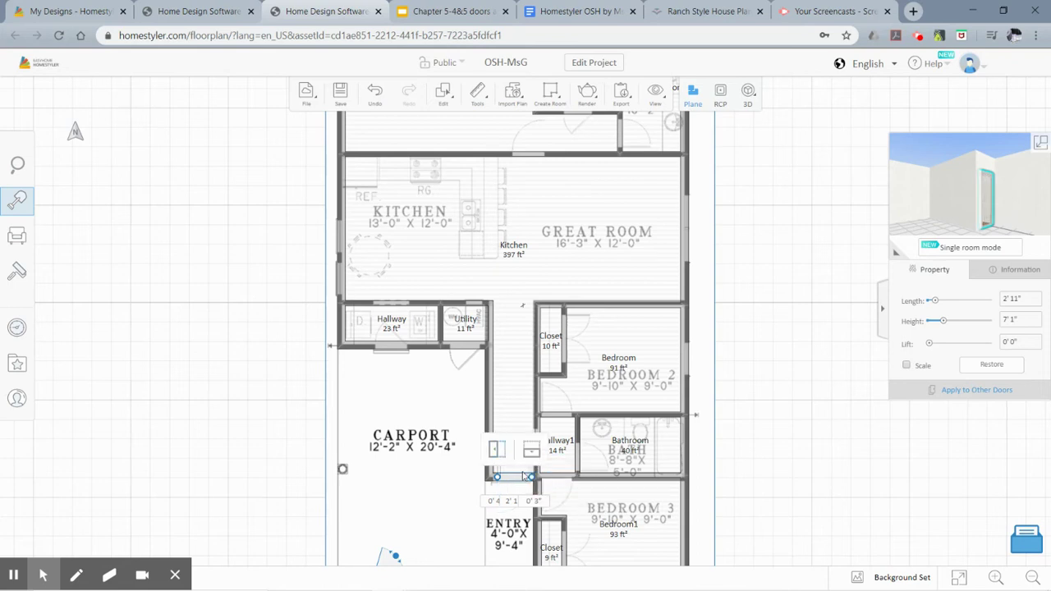
{"action": "left_click", "coordinate": [226, 461]}
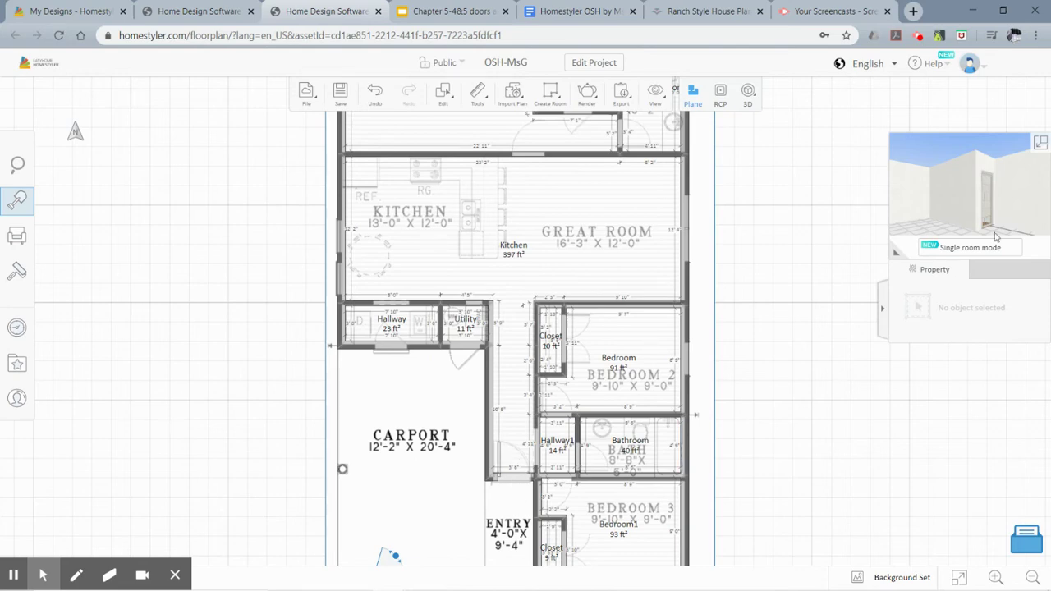
Step: Move the camera beside the new entry door and aim it at the door
{"action": "scroll", "coordinate": [391, 490], "scroll_direction": "down", "scroll_amount": 2}
{"action": "left_click", "coordinate": [380, 460]}
{"action": "scroll", "coordinate": [370, 476], "scroll_direction": "up", "scroll_amount": 1}
{"action": "left_click", "coordinate": [358, 498]}
{"action": "left_click_drag", "start_coordinate": [359, 497], "coordinate": [436, 462]}
{"action": "left_click", "coordinate": [435, 451]}
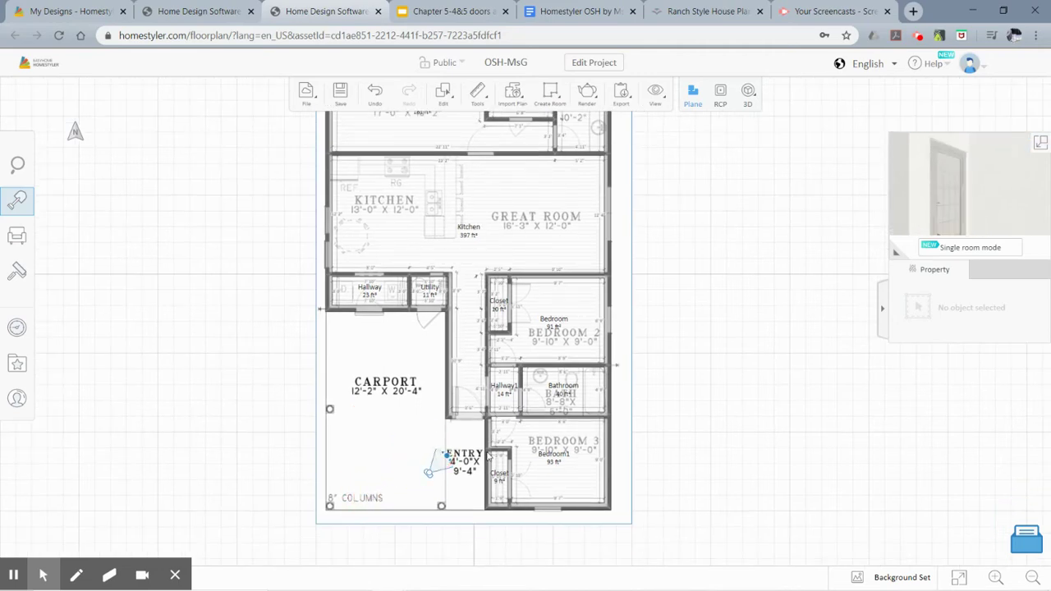
{"action": "scroll", "coordinate": [463, 414], "scroll_direction": "up", "scroll_amount": 4}
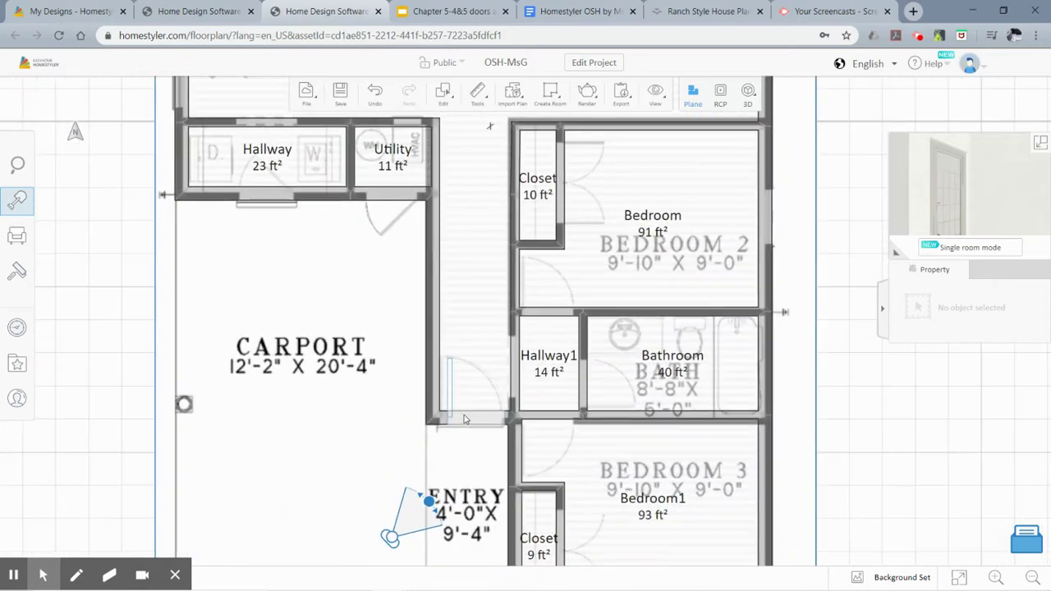
Step: Nudge the hallway-end door to centre it in the wall, 0'4" from each side
{"action": "left_click", "coordinate": [457, 414]}
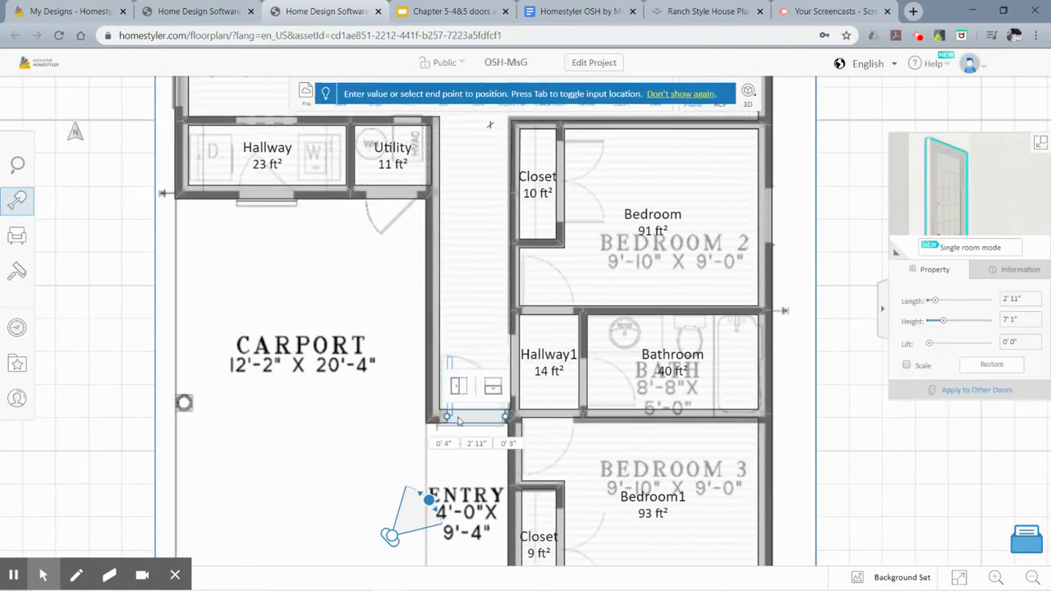
{"action": "key", "text": "Left"}
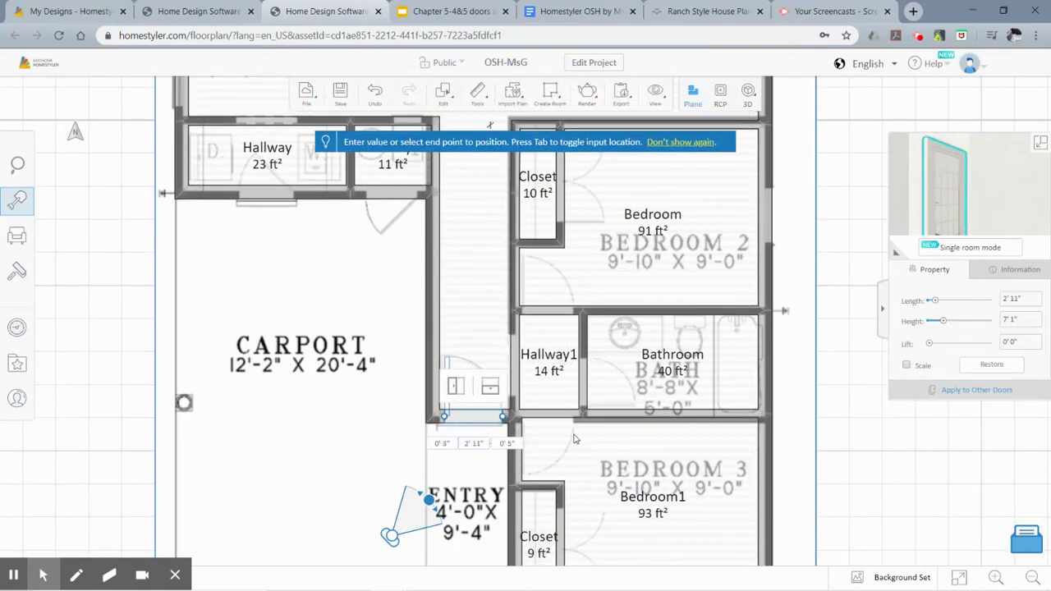
{"action": "key", "text": "Right"}
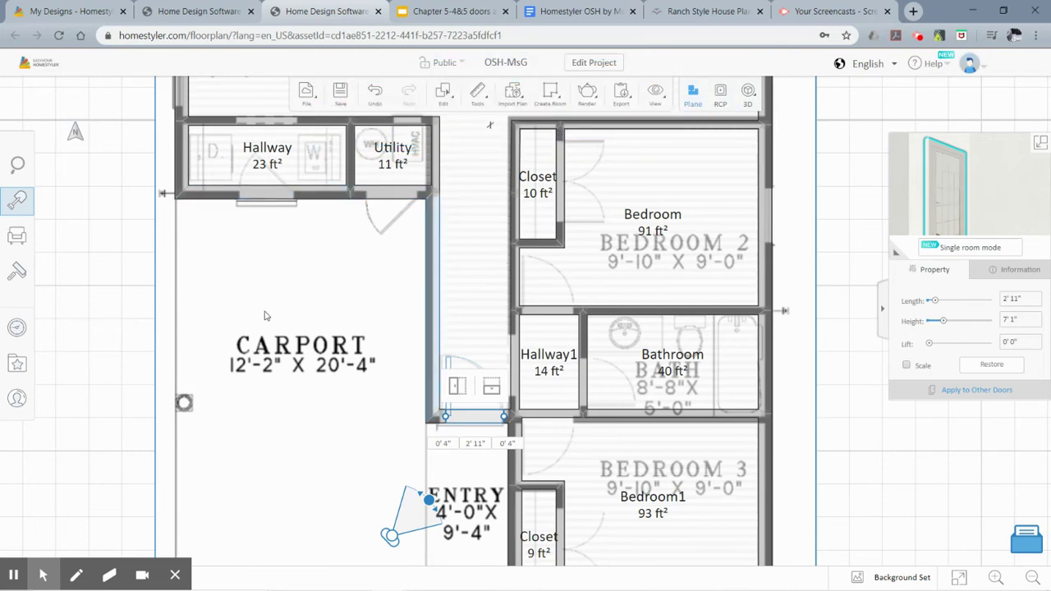
Step: Glance at the Google Docs assignment, then switch to the Plan 17-2809 ranch house page
{"action": "scroll", "coordinate": [306, 223], "scroll_direction": "down", "scroll_amount": 2}
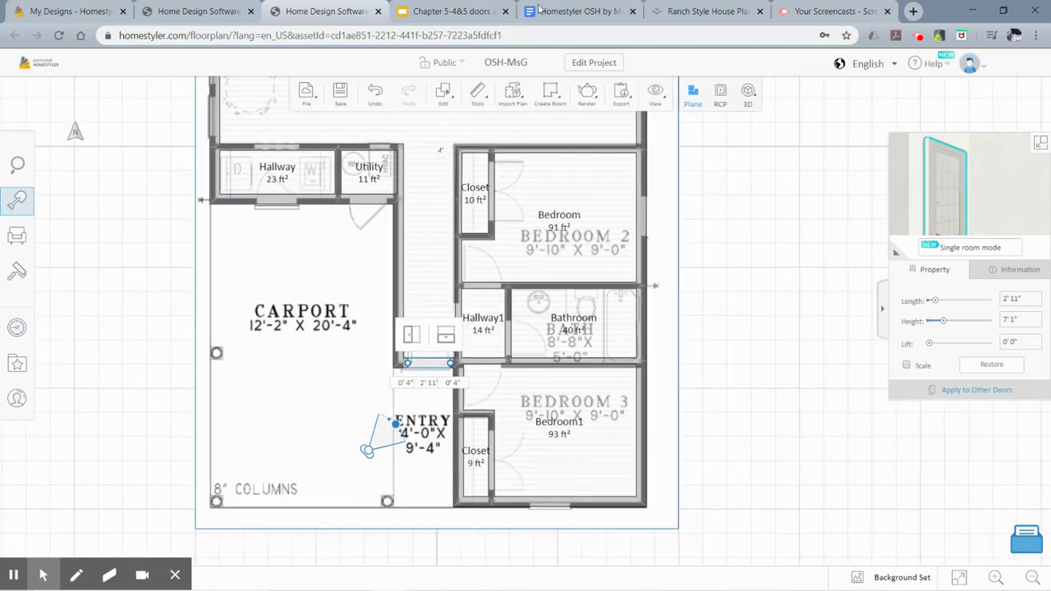
{"action": "left_click", "coordinate": [562, 15]}
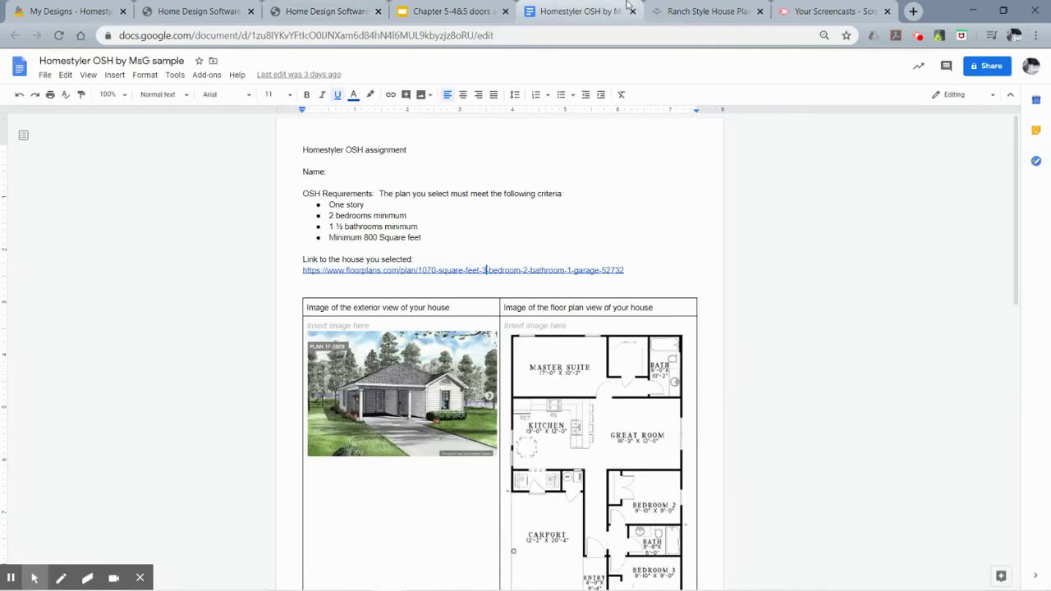
{"action": "left_click", "coordinate": [688, 13]}
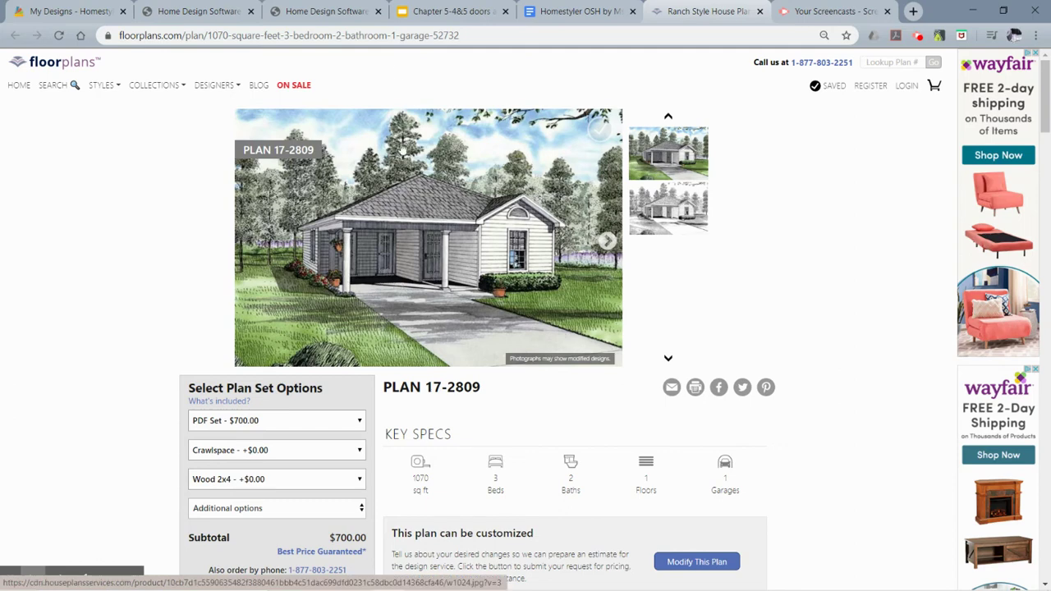
Step: Back in Homestyler, place a glass swing door in the Hallway wall by the carport
{"action": "left_click", "coordinate": [353, 11]}
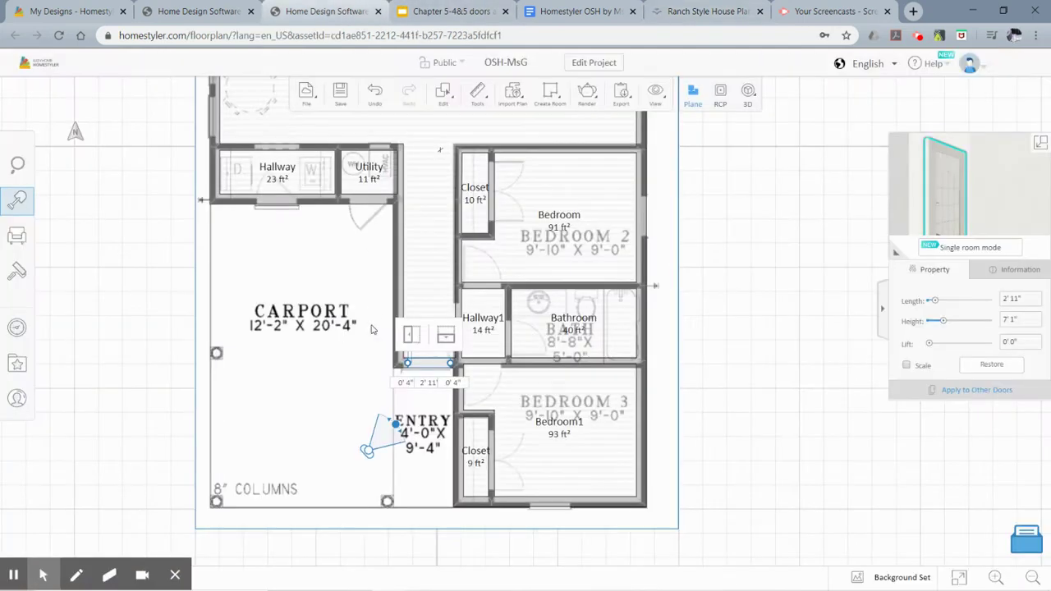
{"action": "left_click", "coordinate": [19, 200]}
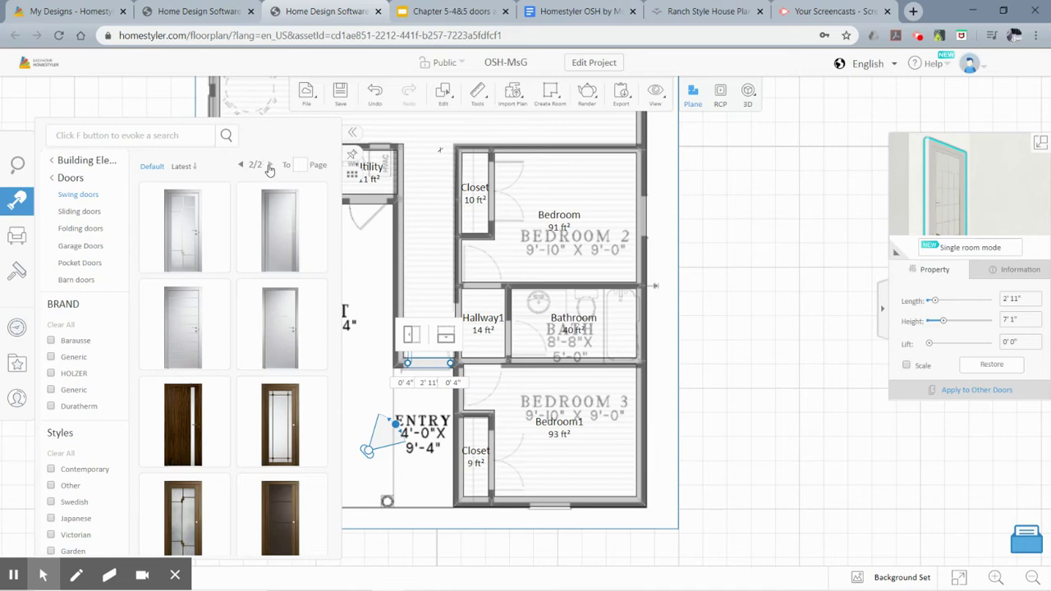
{"action": "scroll", "coordinate": [271, 345], "scroll_direction": "down", "scroll_amount": 3}
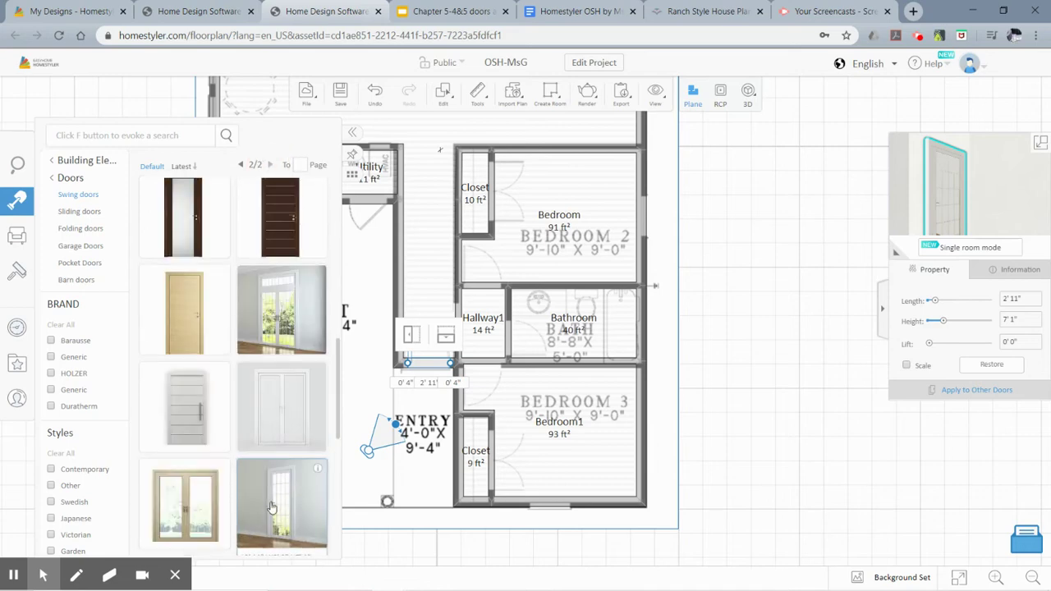
{"action": "left_click", "coordinate": [273, 512]}
{"action": "left_click", "coordinate": [370, 214]}
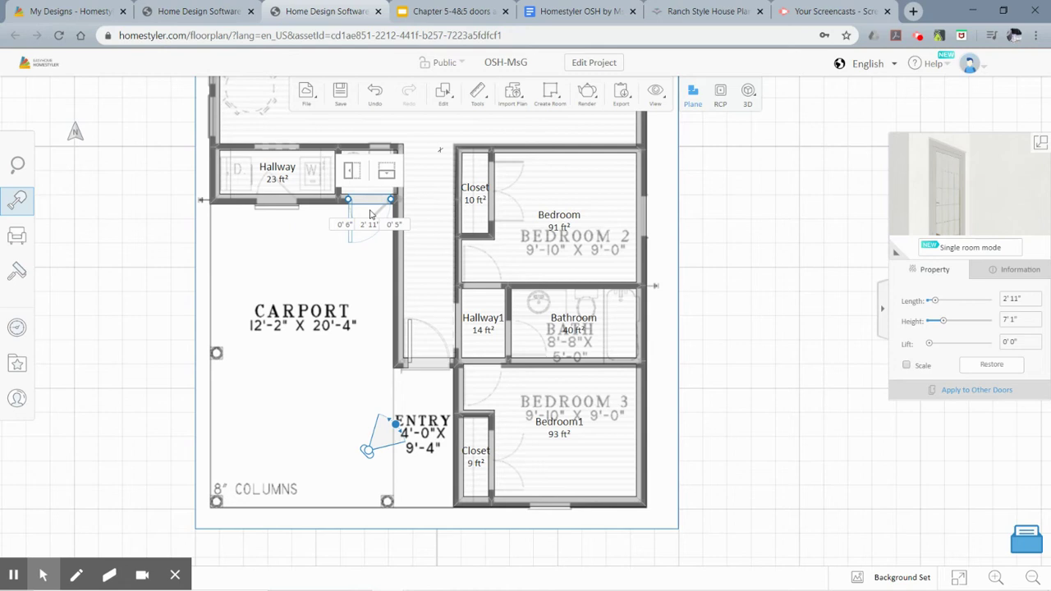
{"action": "left_click_drag", "start_coordinate": [369, 213], "coordinate": [366, 212]}
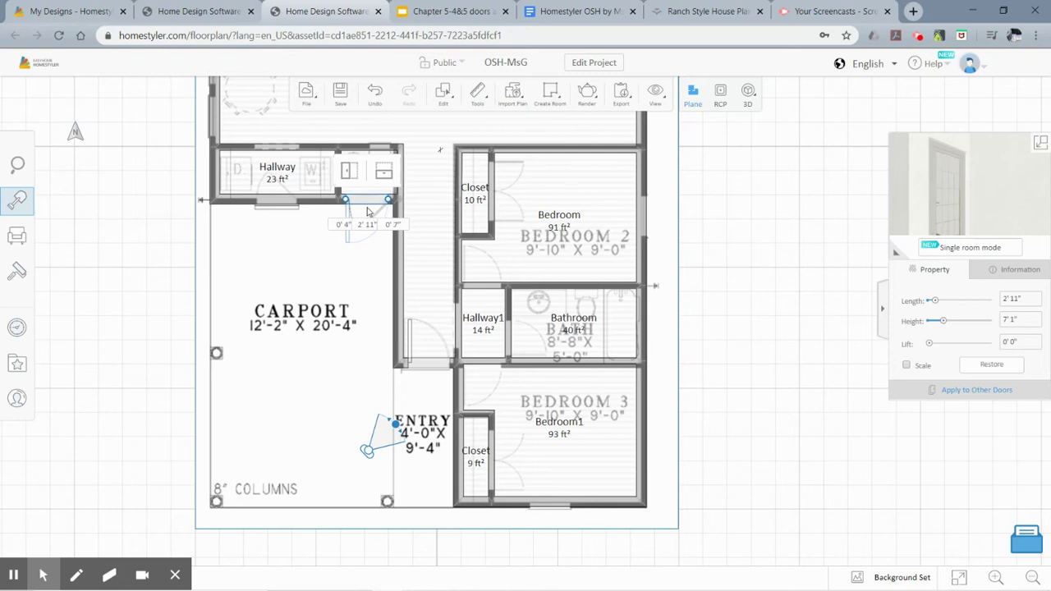
{"action": "left_click", "coordinate": [358, 200]}
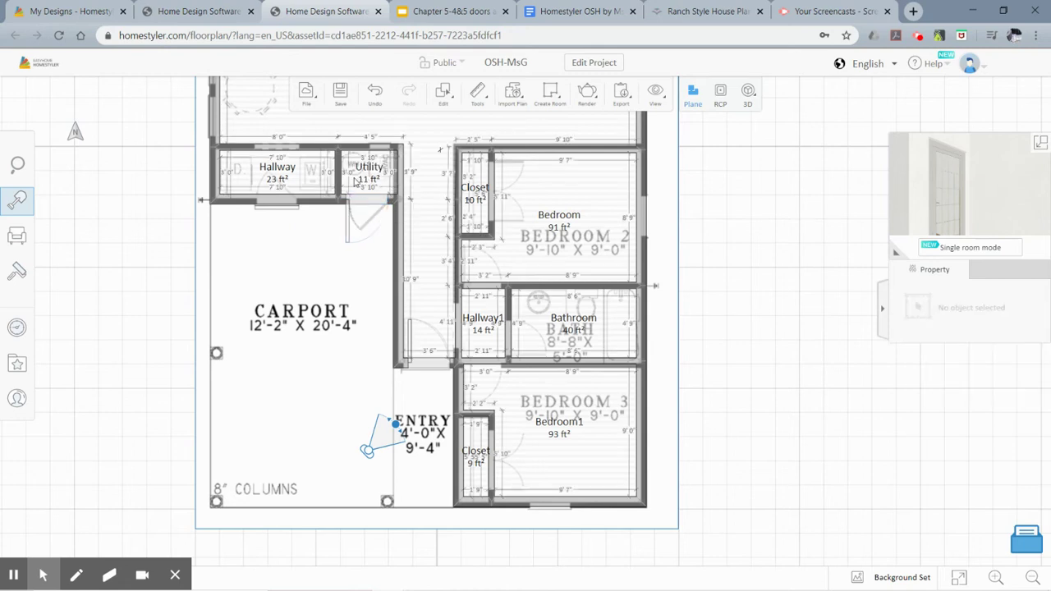
Step: Change the Utility door's width from 2'11" to 2'6" and deselect it
{"action": "left_click", "coordinate": [350, 224]}
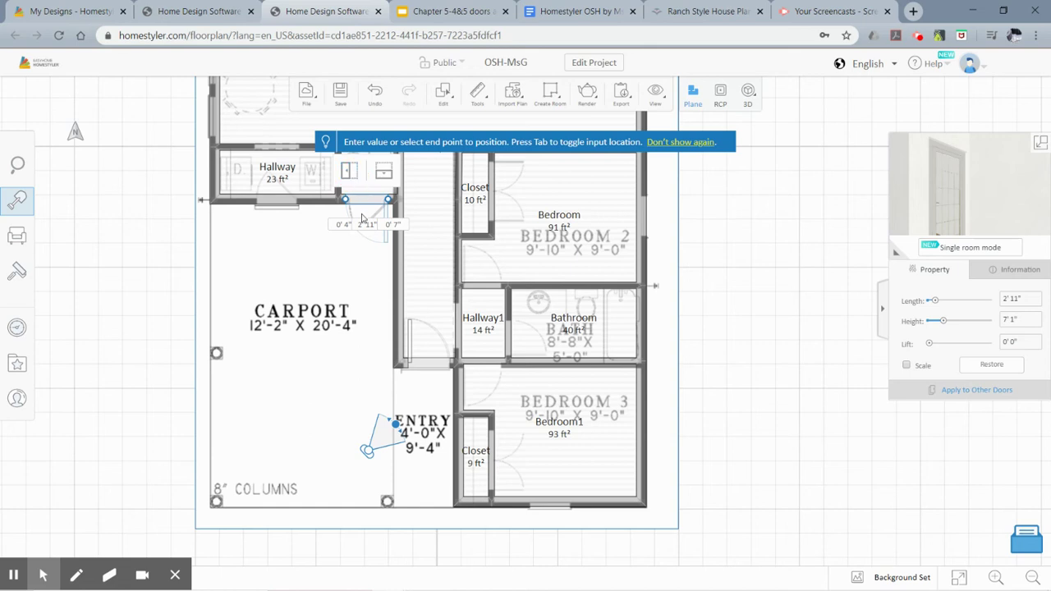
{"action": "left_click", "coordinate": [365, 224]}
{"action": "key", "text": "BackSpace"}
{"action": "type", "text": "2'6"}
{"action": "key", "text": "Return"}
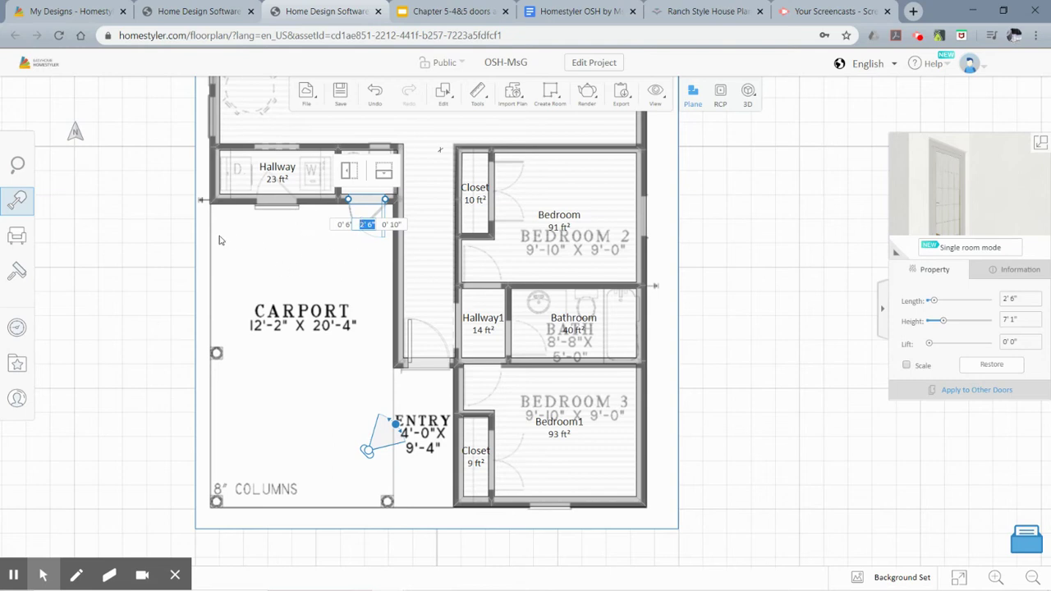
{"action": "left_click", "coordinate": [18, 200]}
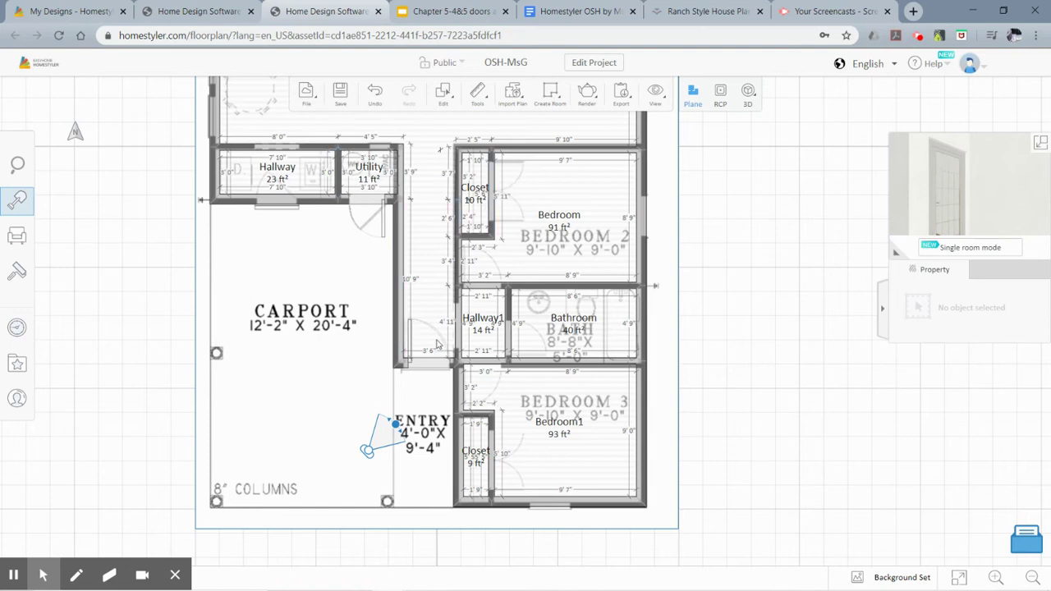
{"action": "left_click", "coordinate": [542, 13]}
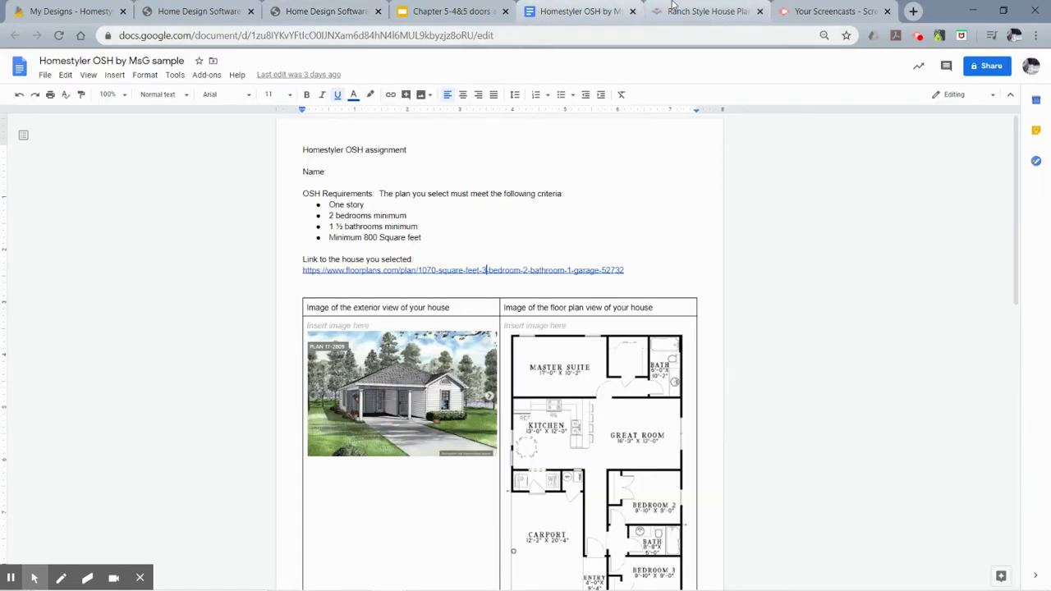
{"action": "left_click", "coordinate": [707, 11]}
{"action": "scroll", "coordinate": [583, 411], "scroll_direction": "down", "scroll_amount": 9}
{"action": "scroll", "coordinate": [583, 413], "scroll_direction": "down", "scroll_amount": 2}
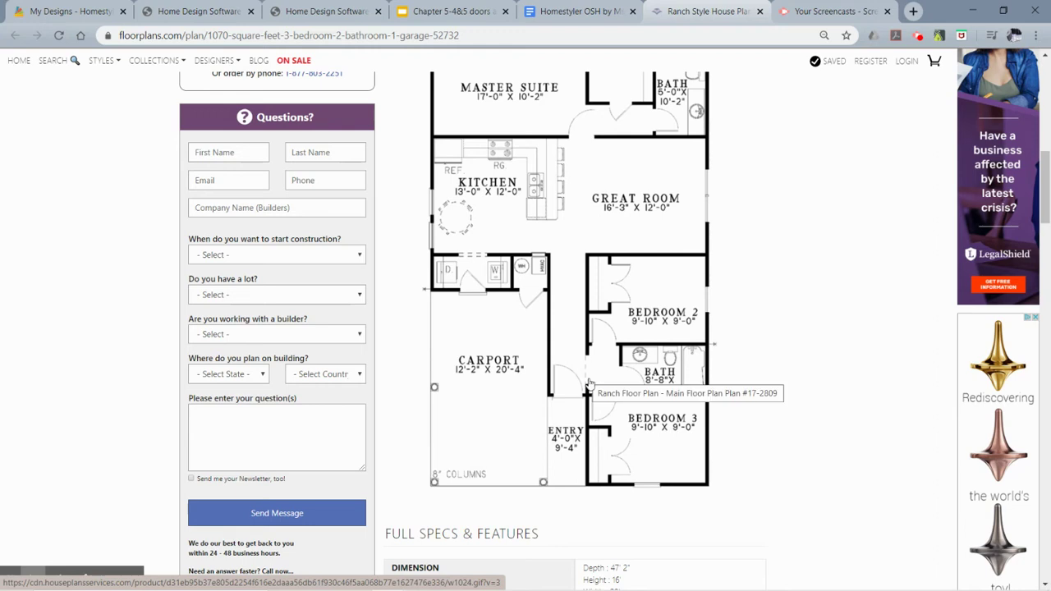
{"action": "scroll", "coordinate": [586, 386], "scroll_direction": "down", "scroll_amount": 1}
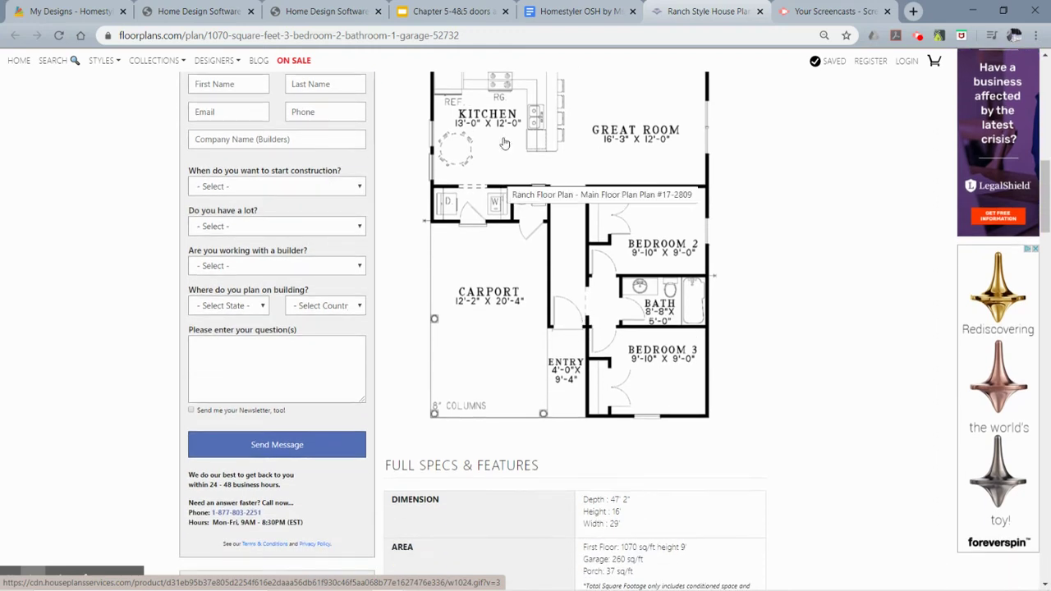
{"action": "left_click", "coordinate": [311, 13]}
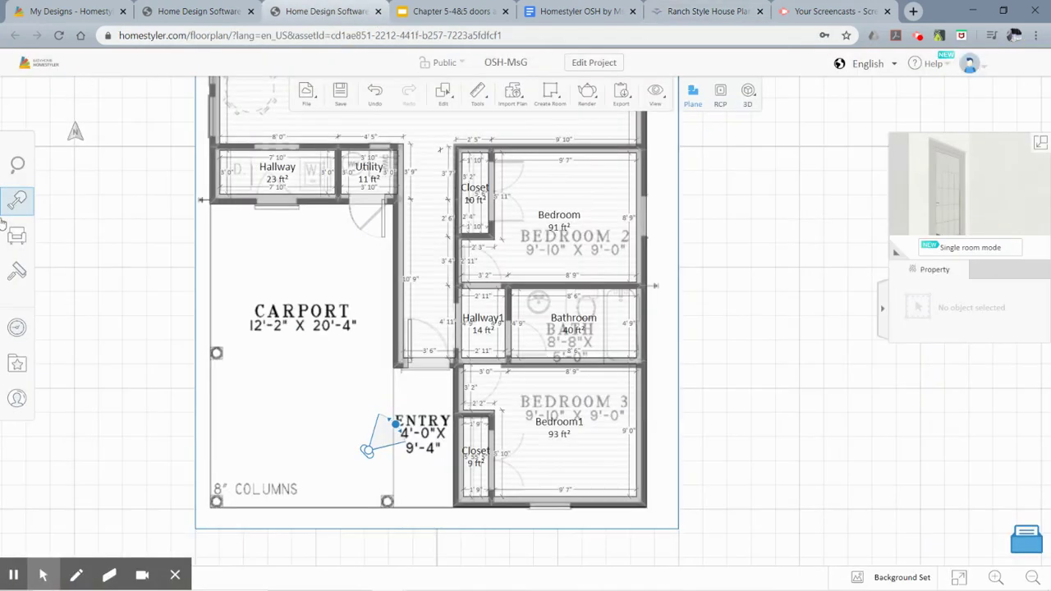
Step: Pick the arched opening from the Wall Openings building-element catalog
{"action": "left_click", "coordinate": [54, 206]}
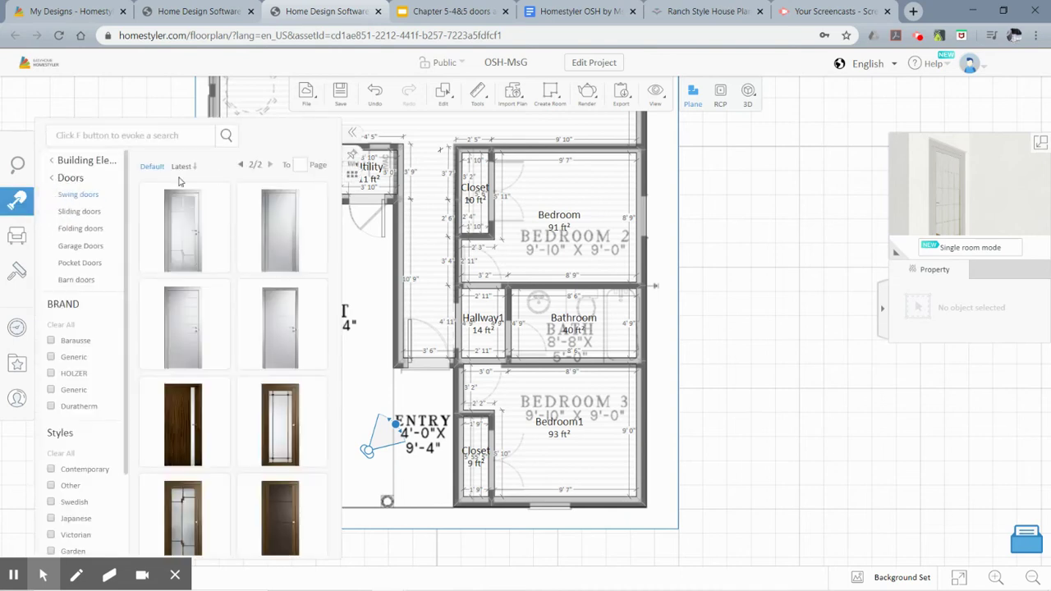
{"action": "left_click", "coordinate": [77, 163]}
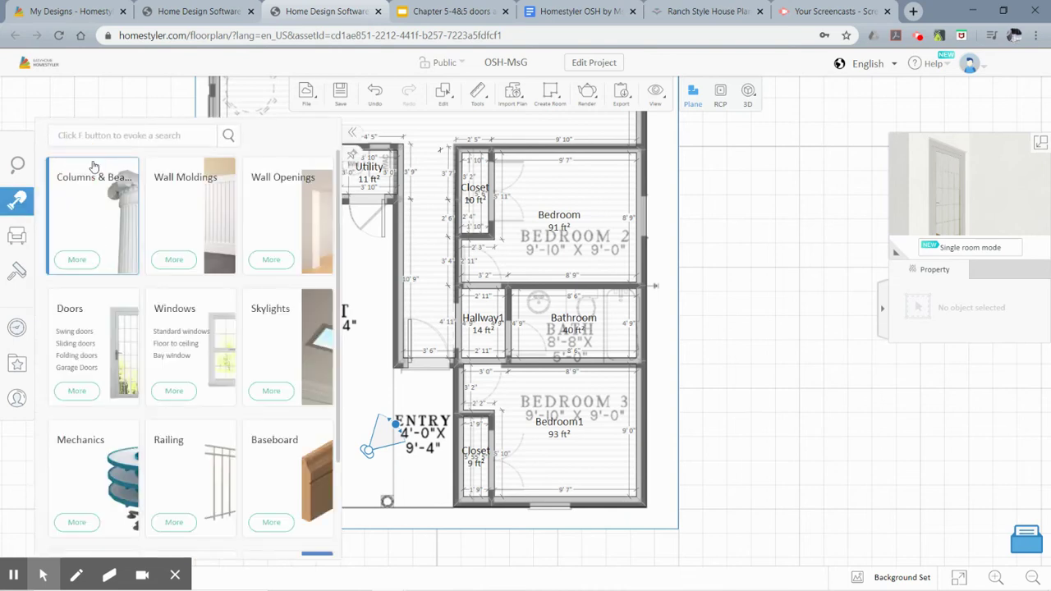
{"action": "left_click", "coordinate": [271, 181]}
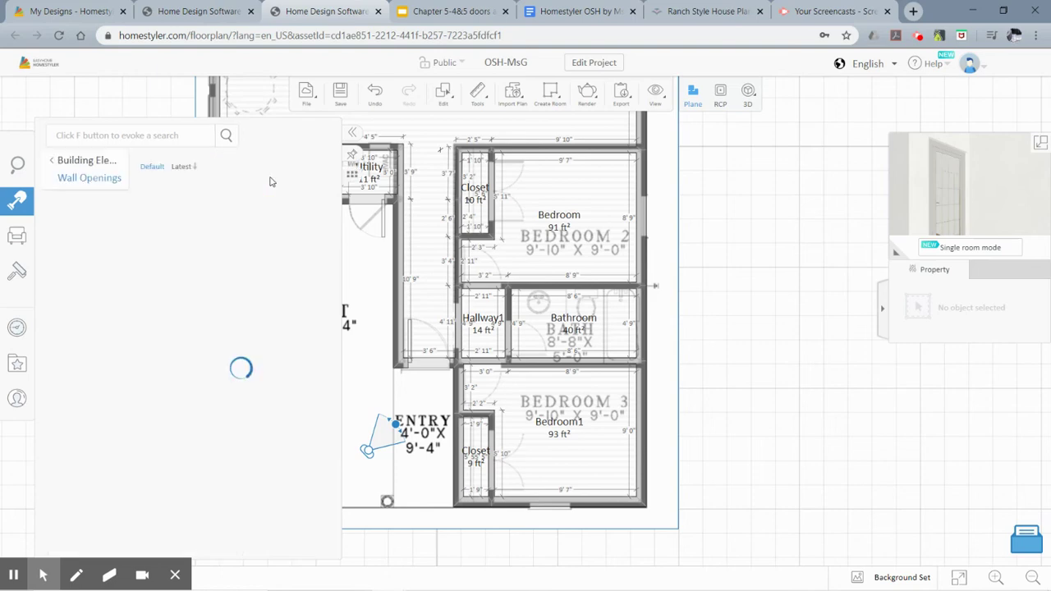
{"action": "mouse_move", "coordinate": [332, 227]}
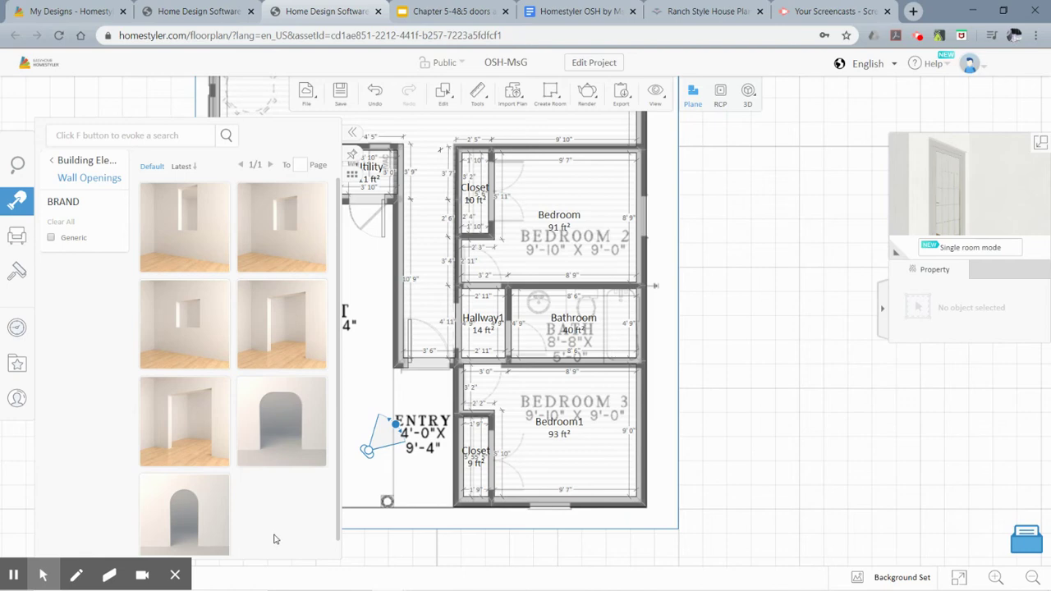
{"action": "mouse_move", "coordinate": [190, 409]}
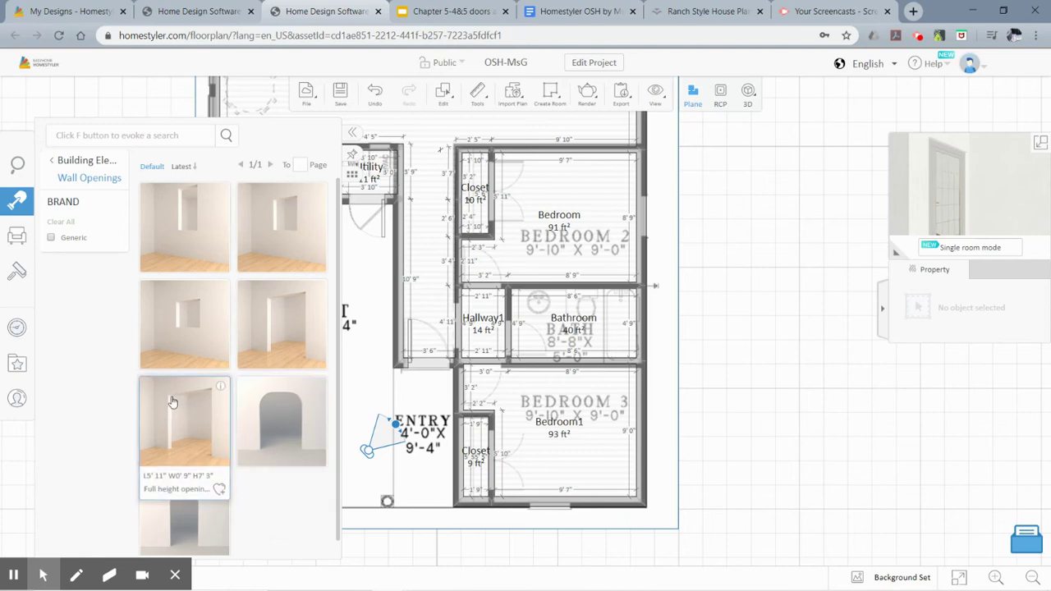
{"action": "mouse_move", "coordinate": [291, 454]}
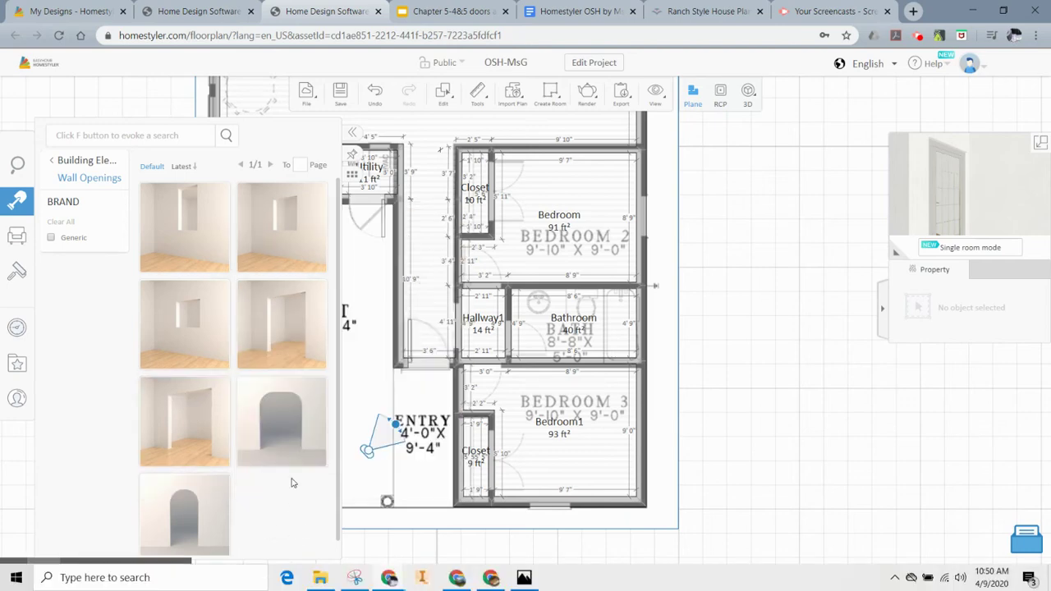
{"action": "left_click", "coordinate": [291, 431]}
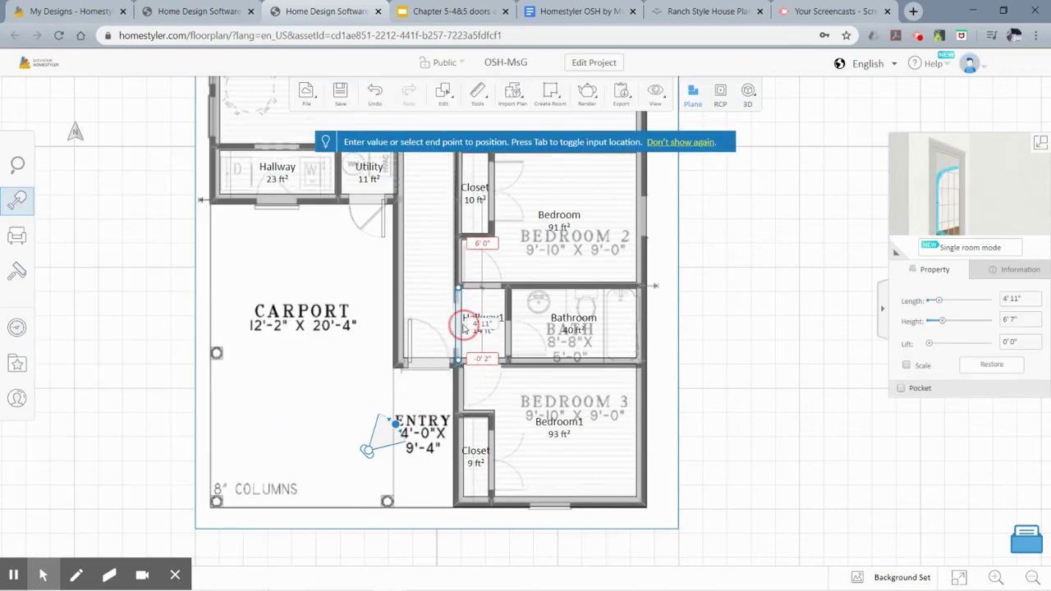
Step: Place the arch on Hallway1's left wall, set it to 3'6", then shorten it to about 3'1"
{"action": "left_click", "coordinate": [476, 328]}
{"action": "left_click", "coordinate": [458, 325]}
{"action": "key", "text": "Tab"}
{"action": "type", "text": "3"}
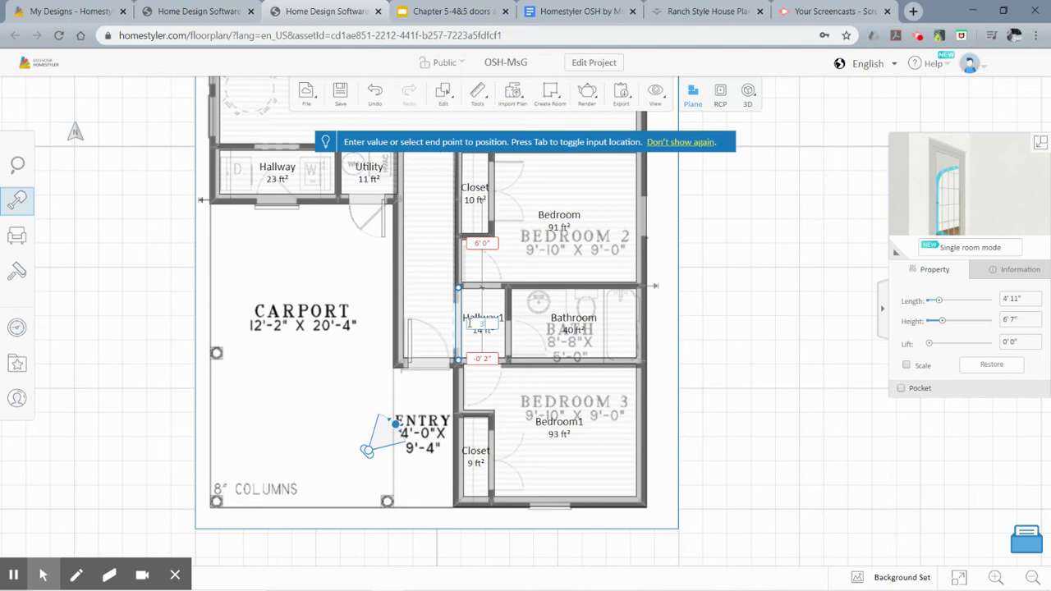
{"action": "type", "text": "'6"}
{"action": "key", "text": "Return"}
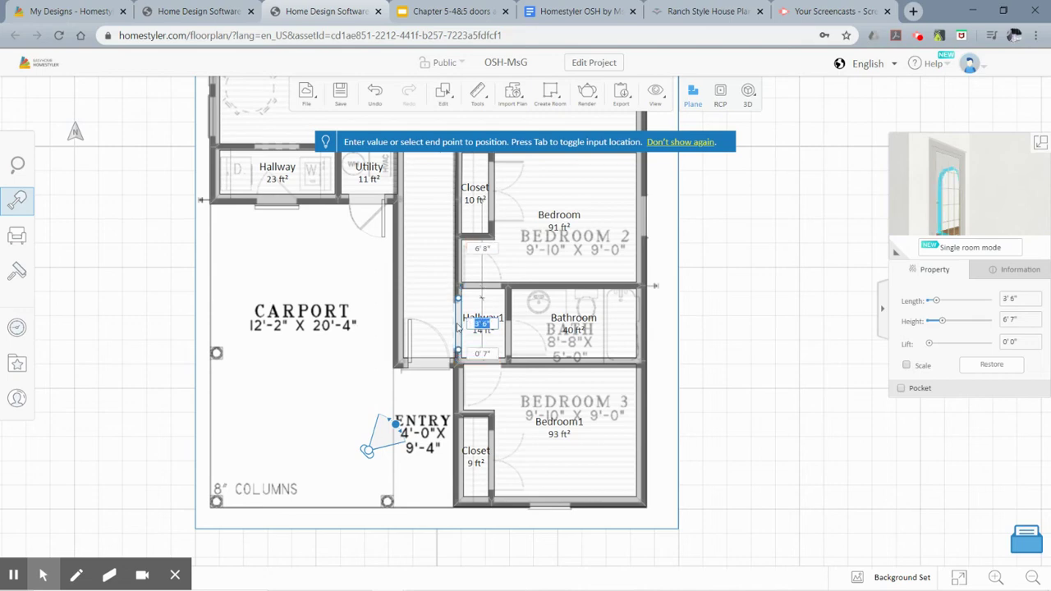
{"action": "scroll", "coordinate": [458, 327], "scroll_direction": "up", "scroll_amount": 3}
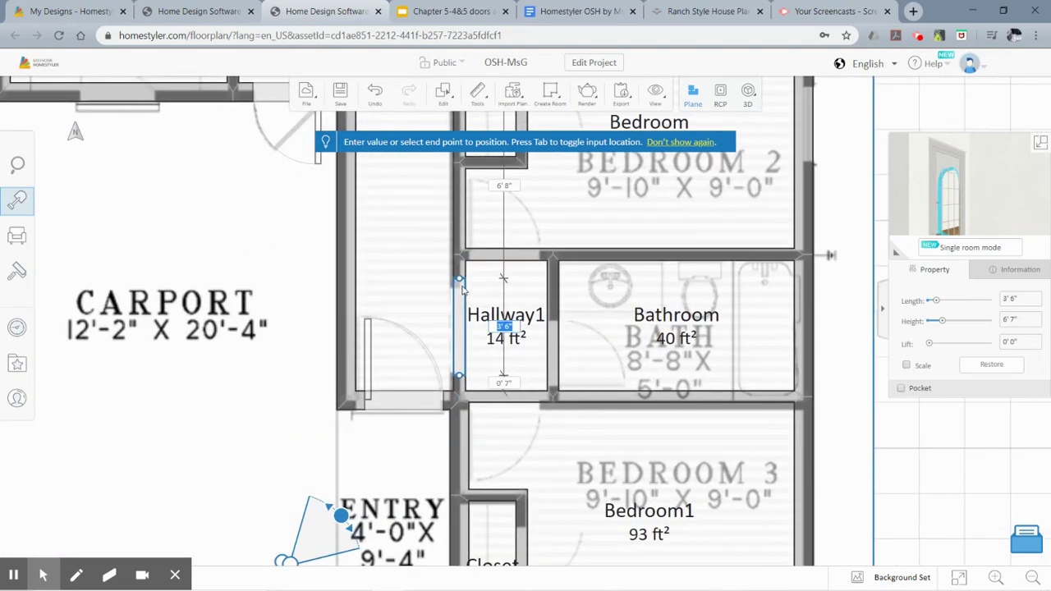
{"action": "left_click_drag", "start_coordinate": [459, 280], "coordinate": [458, 288]}
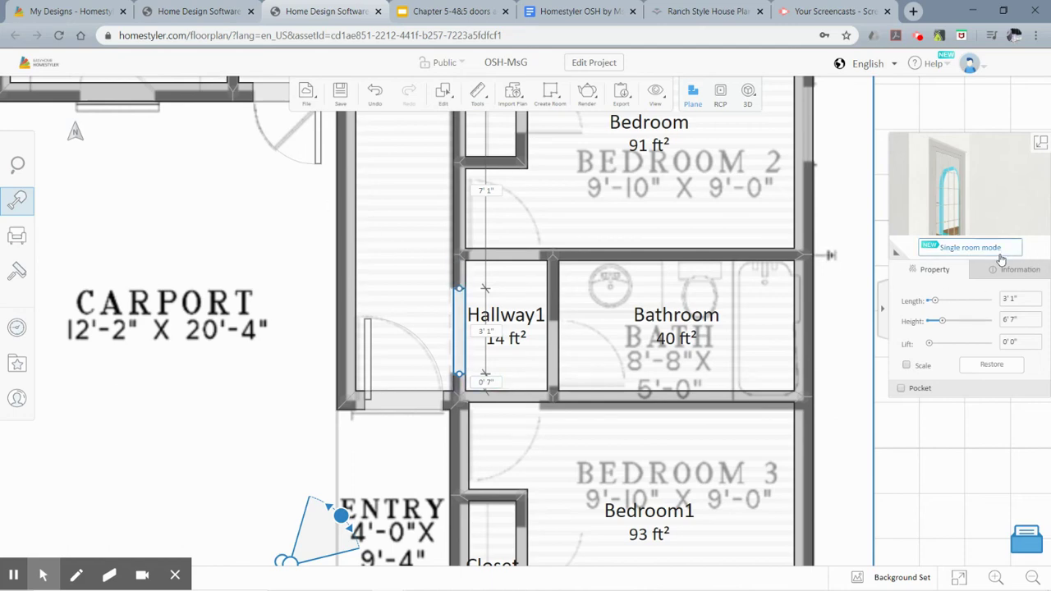
{"action": "left_click", "coordinate": [1040, 142]}
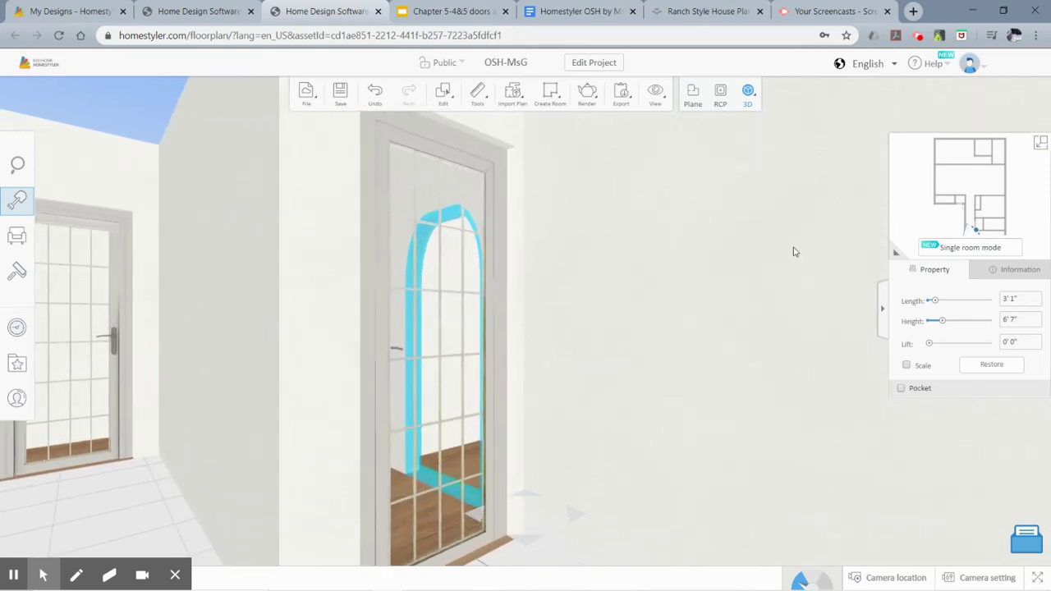
{"action": "left_click", "coordinate": [944, 235]}
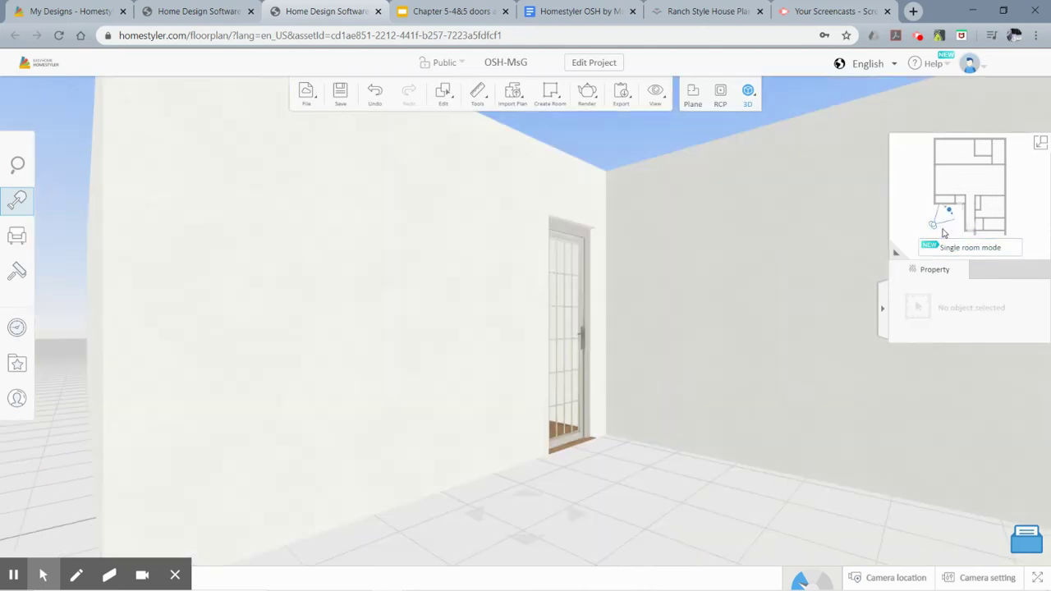
{"action": "left_click_drag", "start_coordinate": [934, 225], "coordinate": [977, 214]}
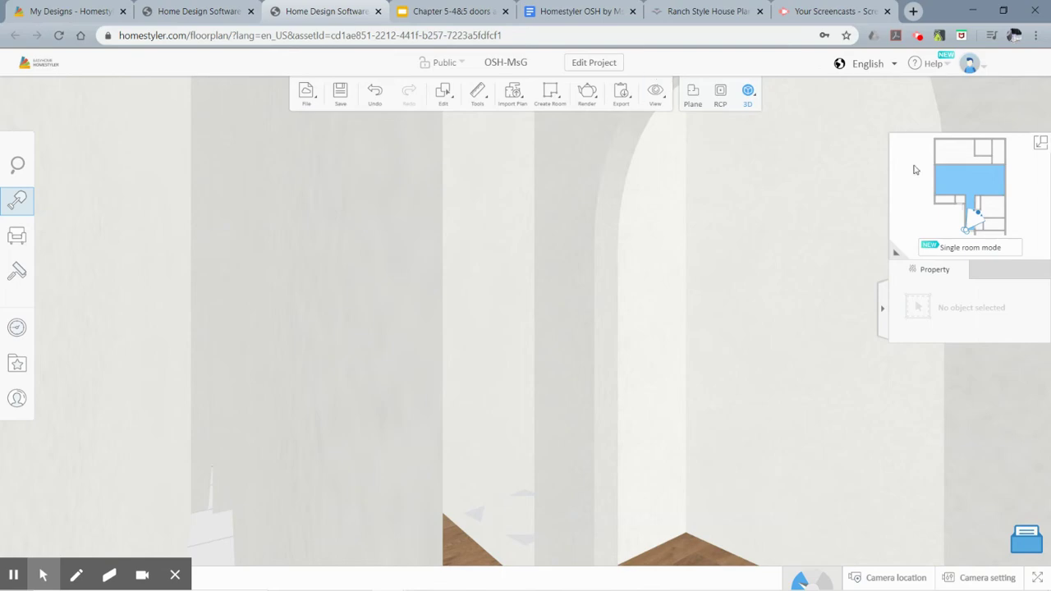
{"action": "left_click", "coordinate": [1039, 143]}
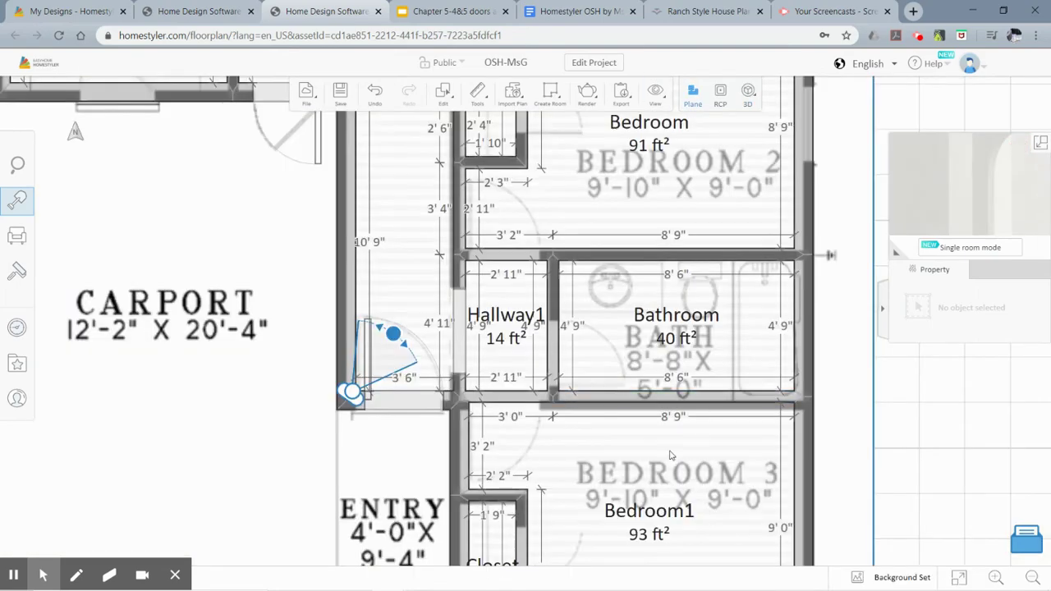
{"action": "scroll", "coordinate": [626, 473], "scroll_direction": "down", "scroll_amount": 2}
{"action": "left_click_drag", "start_coordinate": [626, 473], "coordinate": [614, 315]}
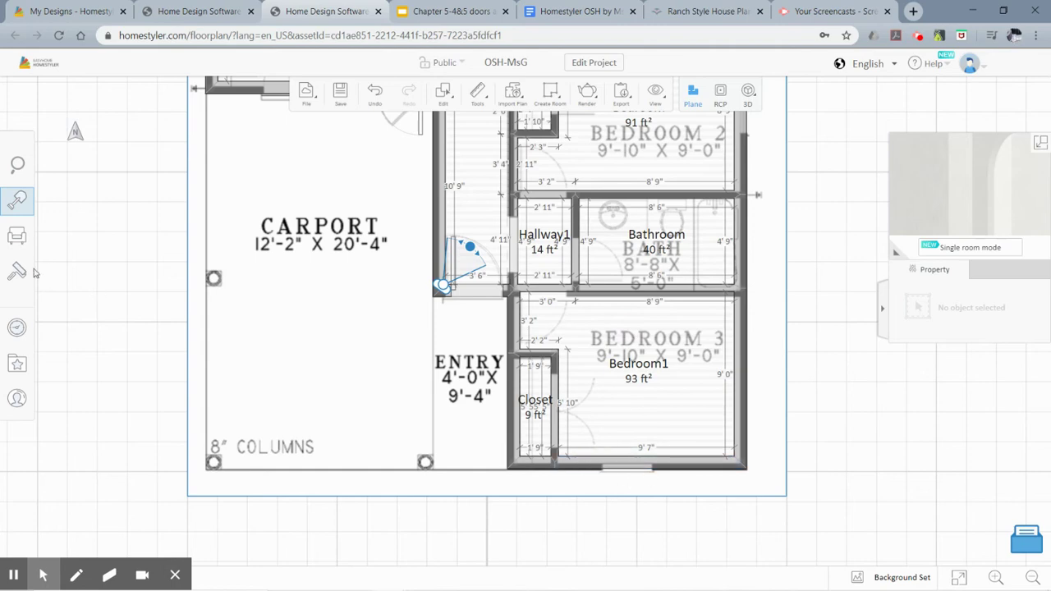
Step: Show slide 8, Window symbols, of the Chapter 5-4&5 doors and windows deck
{"action": "left_click", "coordinate": [451, 11]}
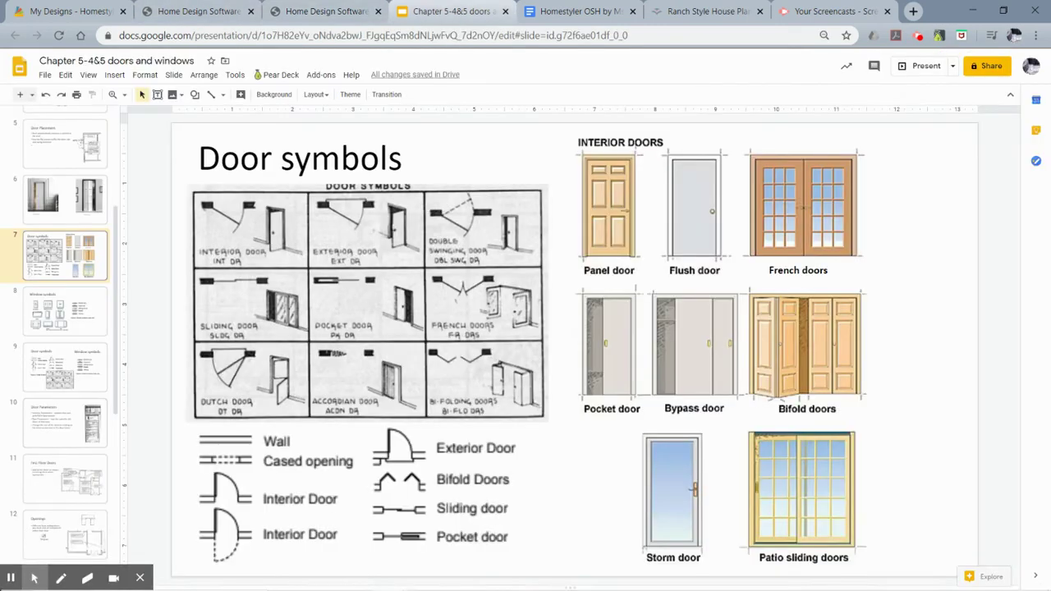
{"action": "left_click", "coordinate": [76, 315]}
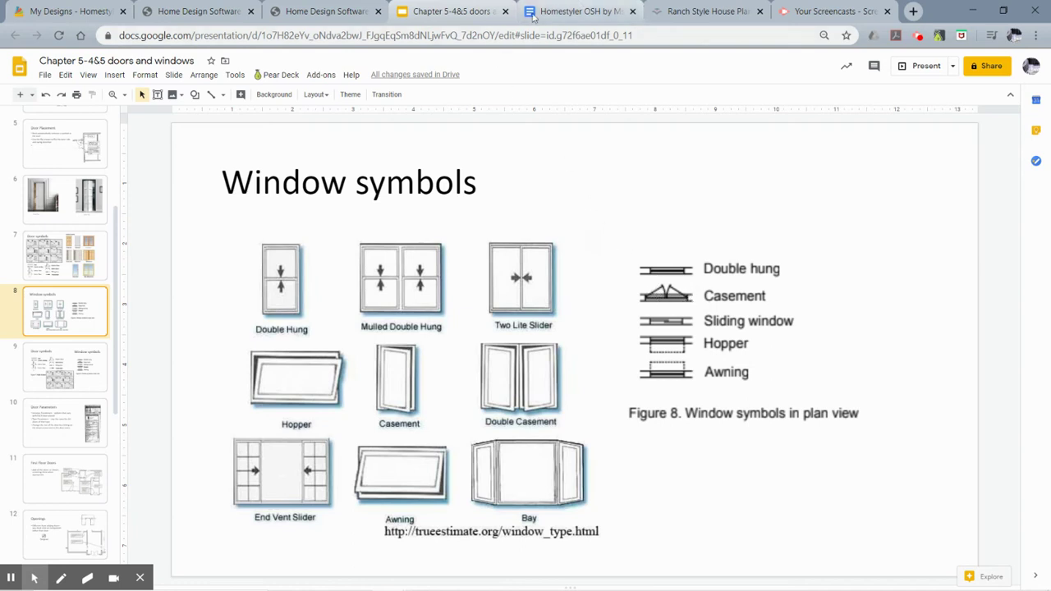
Step: Pick the white Double Hung window from Standard windows and place it on Bedroom1's outer wall
{"action": "left_click", "coordinate": [337, 12]}
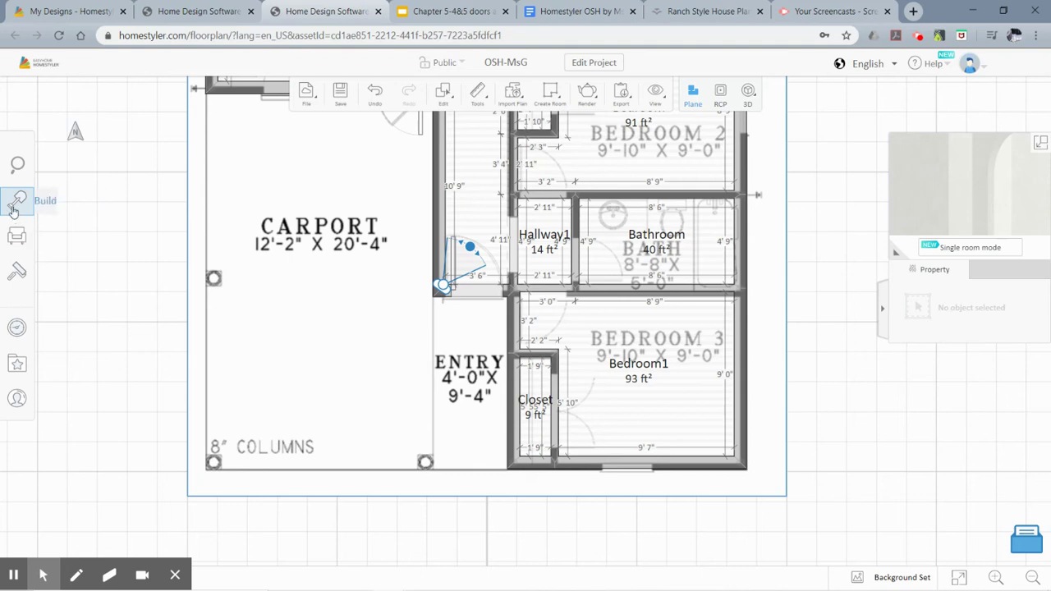
{"action": "left_click", "coordinate": [51, 205]}
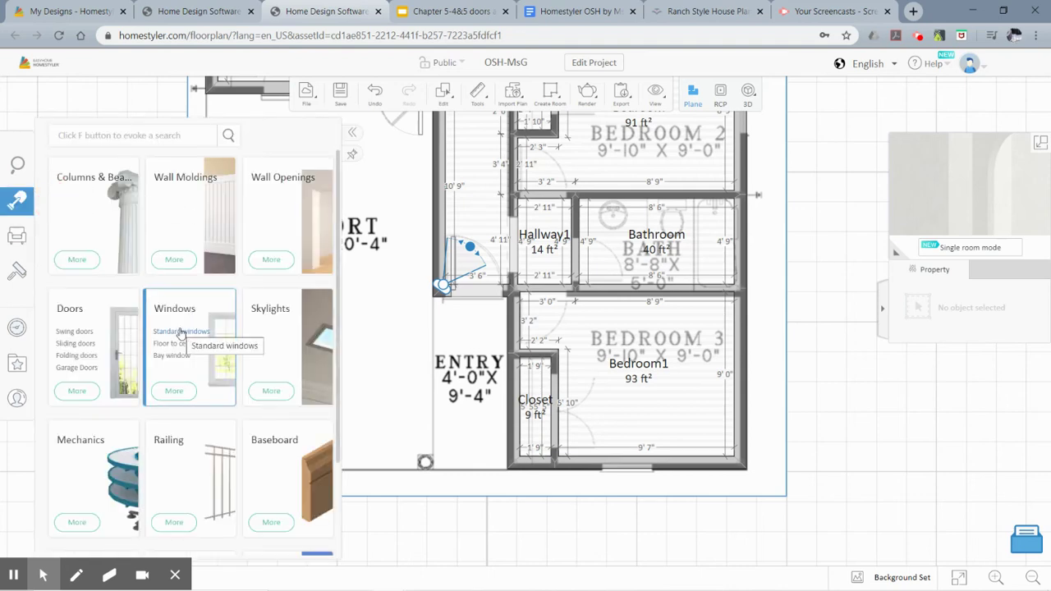
{"action": "left_click", "coordinate": [181, 331]}
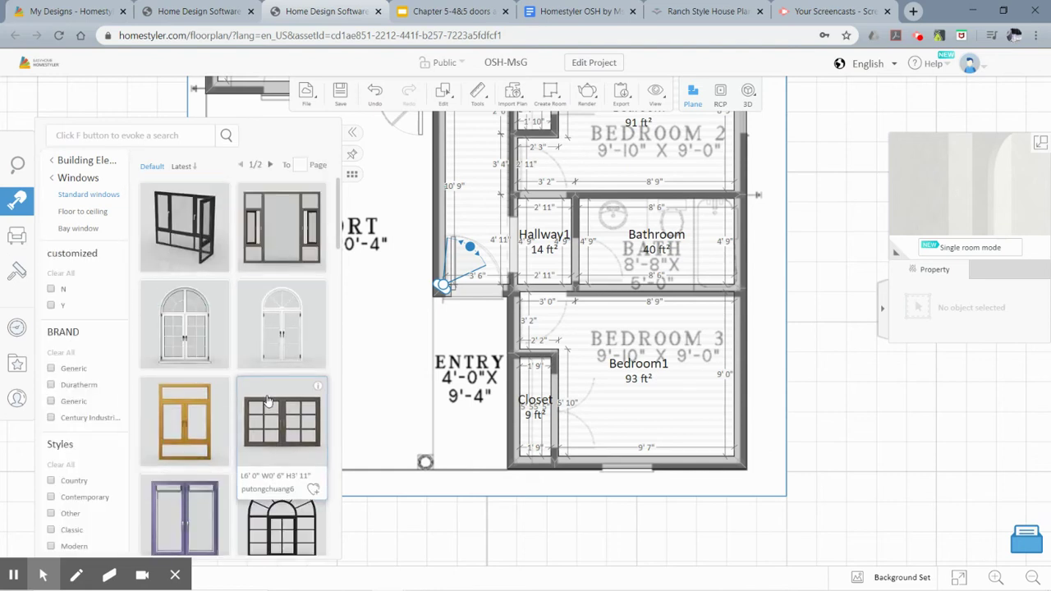
{"action": "scroll", "coordinate": [267, 401], "scroll_direction": "down", "scroll_amount": 6}
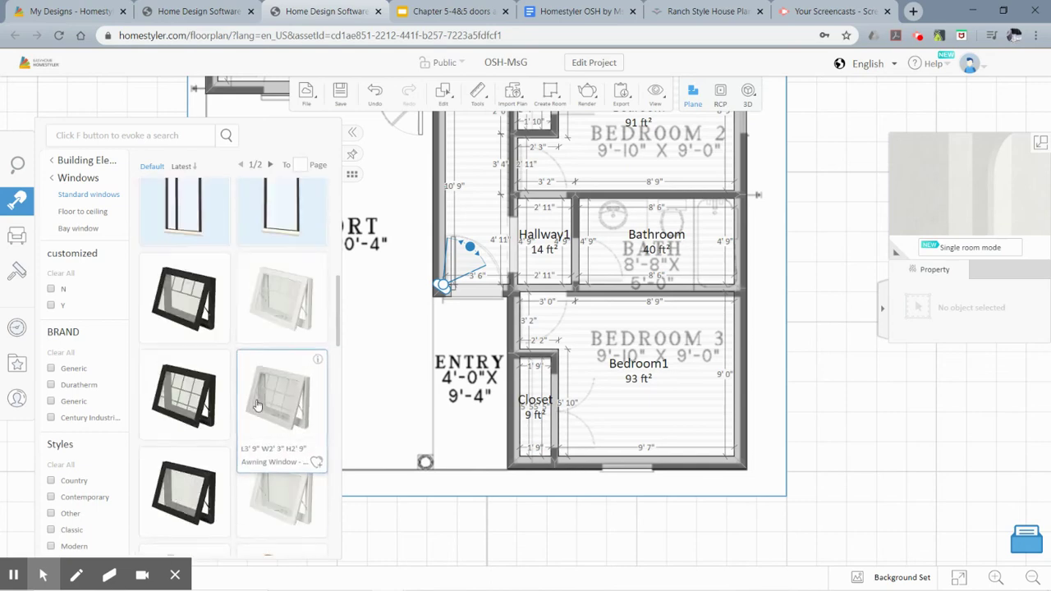
{"action": "scroll", "coordinate": [257, 404], "scroll_direction": "down", "scroll_amount": 2}
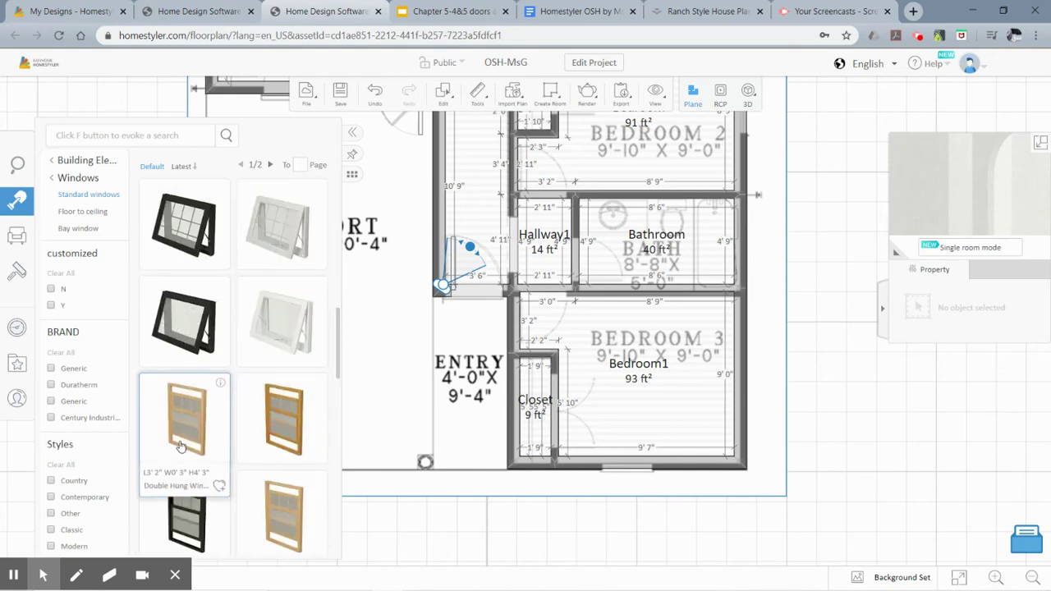
{"action": "scroll", "coordinate": [182, 448], "scroll_direction": "down", "scroll_amount": 5}
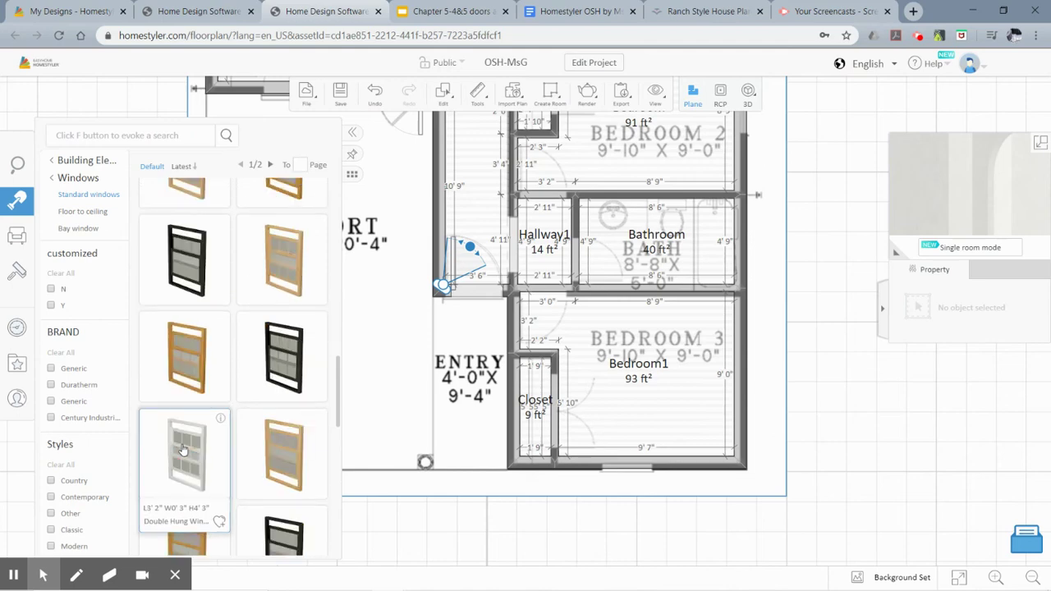
{"action": "left_click", "coordinate": [182, 466]}
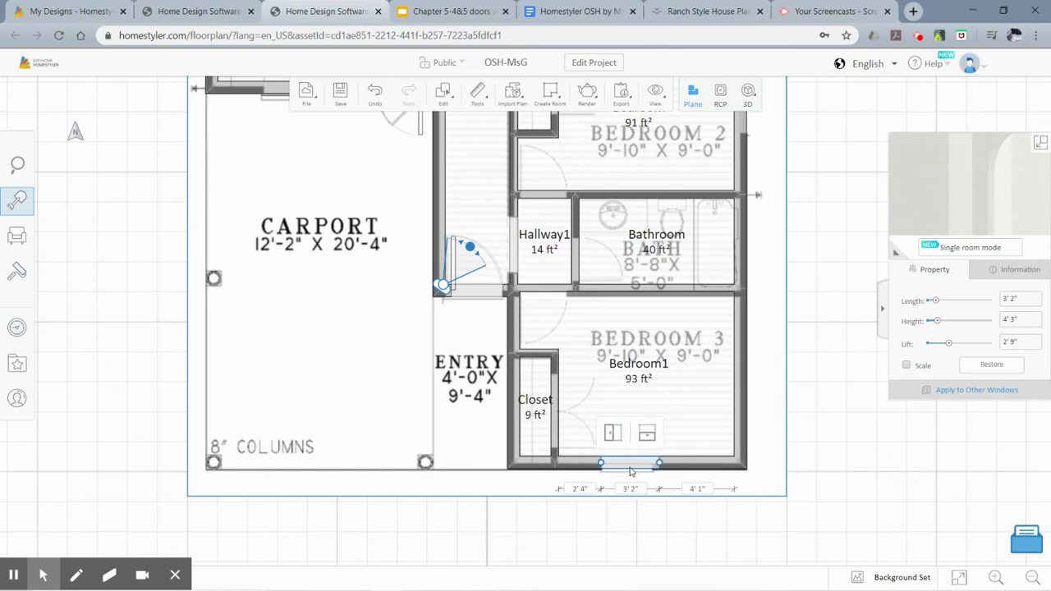
Step: Narrow the placed window to 2'7" and view the house in 3D
{"action": "left_click", "coordinate": [630, 468]}
{"action": "left_click_drag", "start_coordinate": [601, 463], "coordinate": [650, 462]}
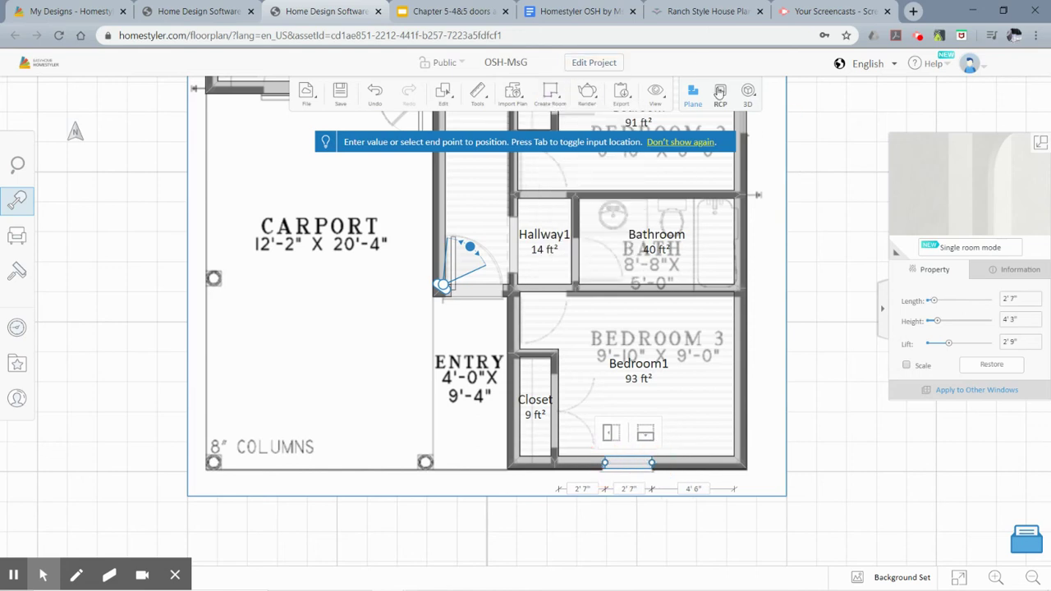
{"action": "left_click", "coordinate": [747, 102]}
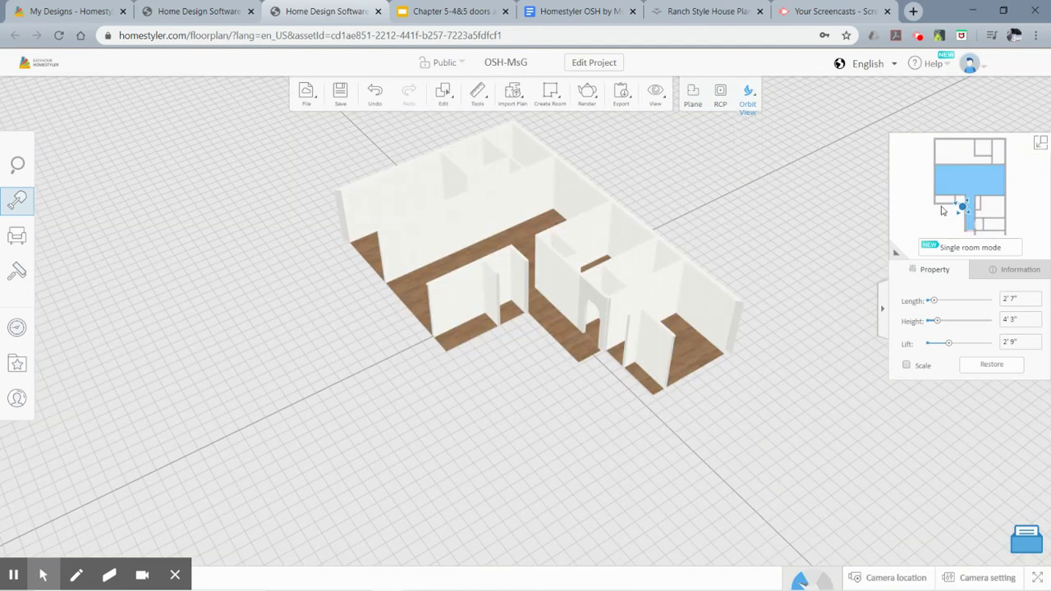
Step: Switch to the first-person 3D view with the camera outside the house on the minimap
{"action": "left_click", "coordinate": [748, 131]}
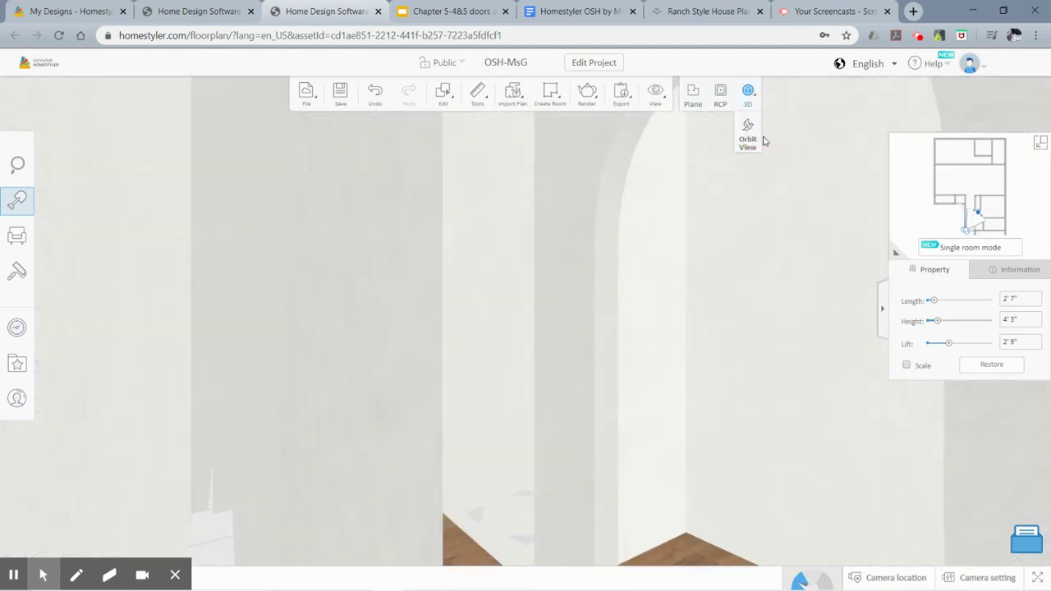
{"action": "scroll", "coordinate": [965, 215], "scroll_direction": "down", "scroll_amount": 2}
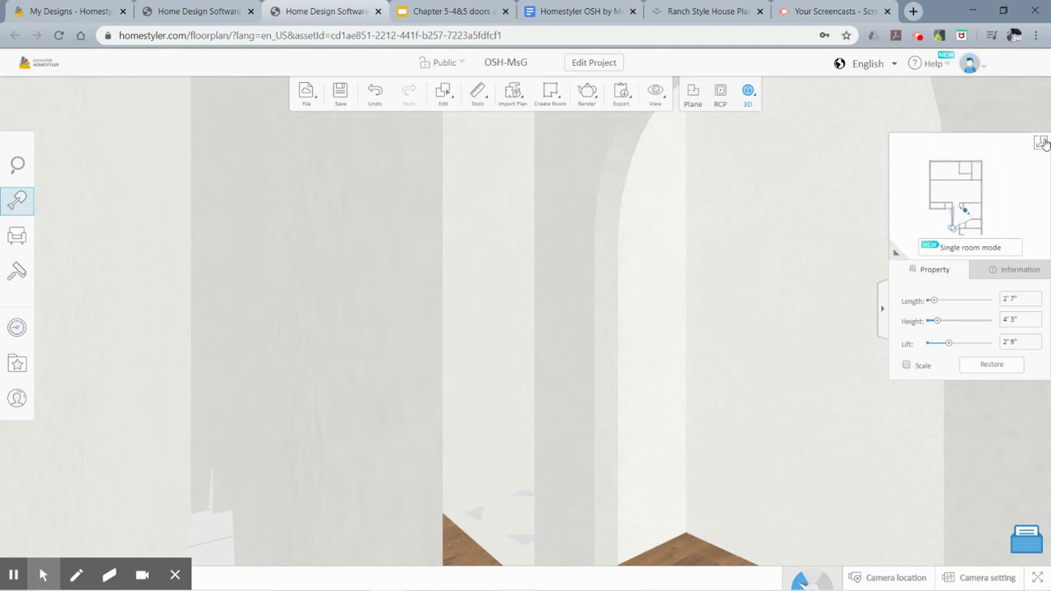
{"action": "mouse_move", "coordinate": [959, 216]}
{"action": "left_mouse_down"}
{"action": "mouse_move", "coordinate": [950, 182]}
{"action": "mouse_move", "coordinate": [952, 218]}
{"action": "left_mouse_up"}
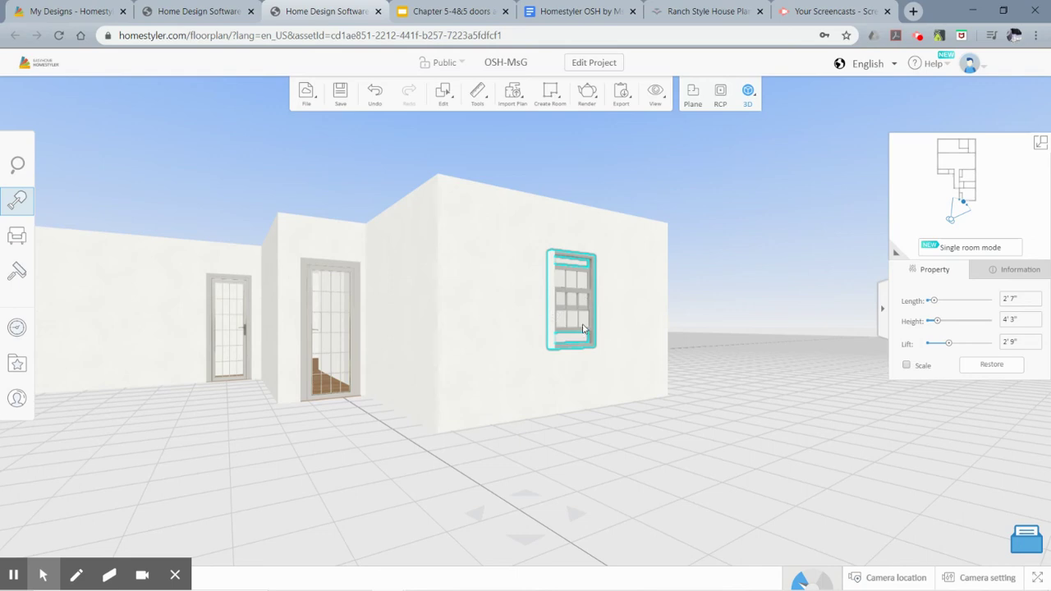
Step: Check the floorplans.com house plan page, then return to the Homestyler project
{"action": "left_click", "coordinate": [678, 17]}
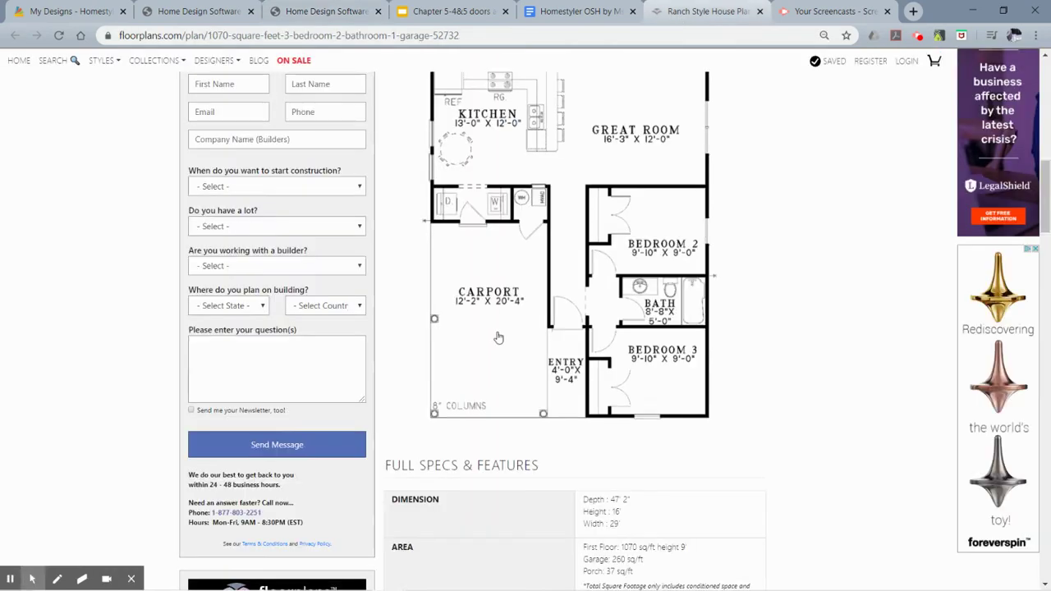
{"action": "scroll", "coordinate": [497, 340], "scroll_direction": "up", "scroll_amount": 8}
{"action": "scroll", "coordinate": [495, 335], "scroll_direction": "up", "scroll_amount": 1}
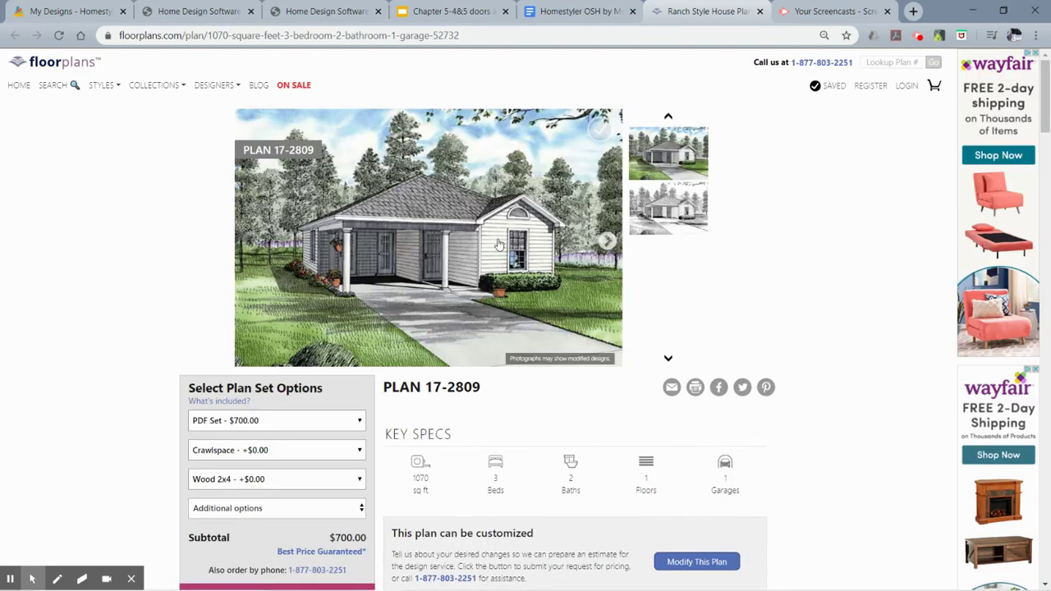
{"action": "left_click", "coordinate": [332, 8]}
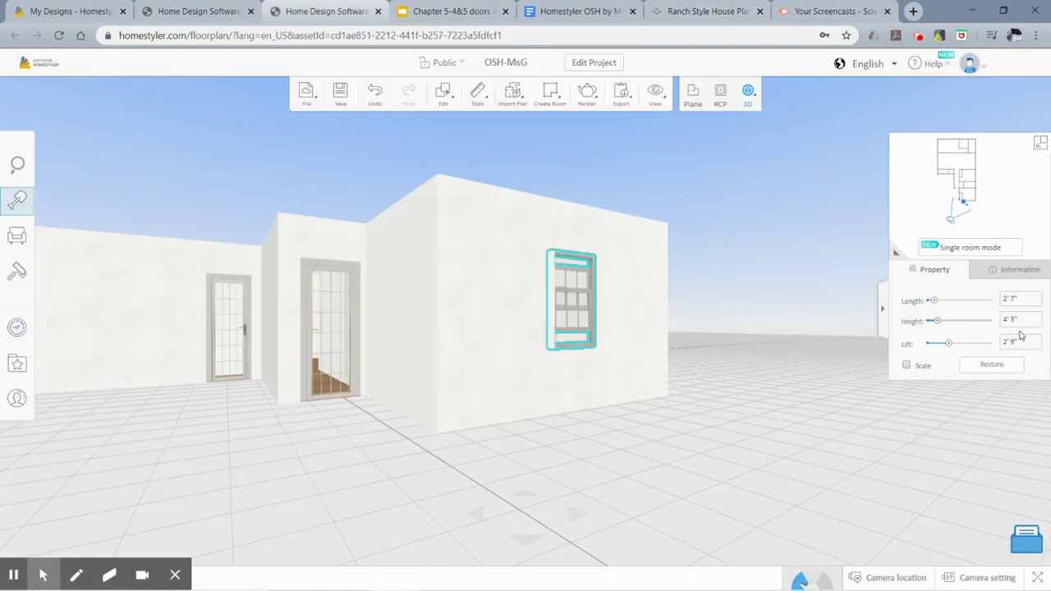
Step: Set the window's Height to 5' 0" and its Lift to 2' 3" in the Property panel
{"action": "left_click", "coordinate": [1018, 318]}
{"action": "type", "text": "5'"}
{"action": "key", "text": "Return"}
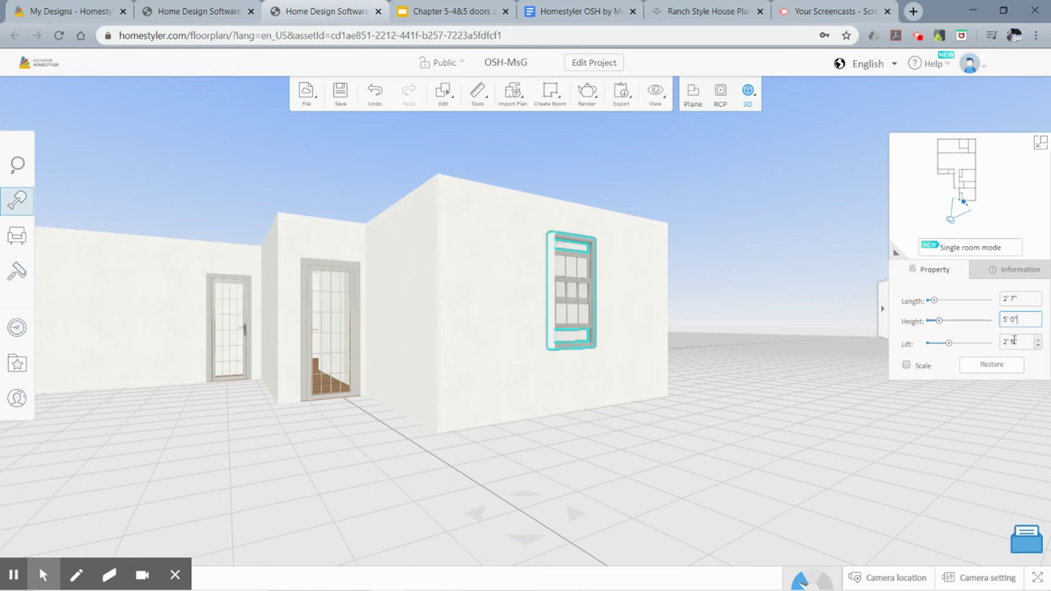
{"action": "left_click", "coordinate": [1013, 341]}
{"action": "type", "text": "3' 9\""}
{"action": "type", "text": " 3"}
{"action": "type", "text": "\""}
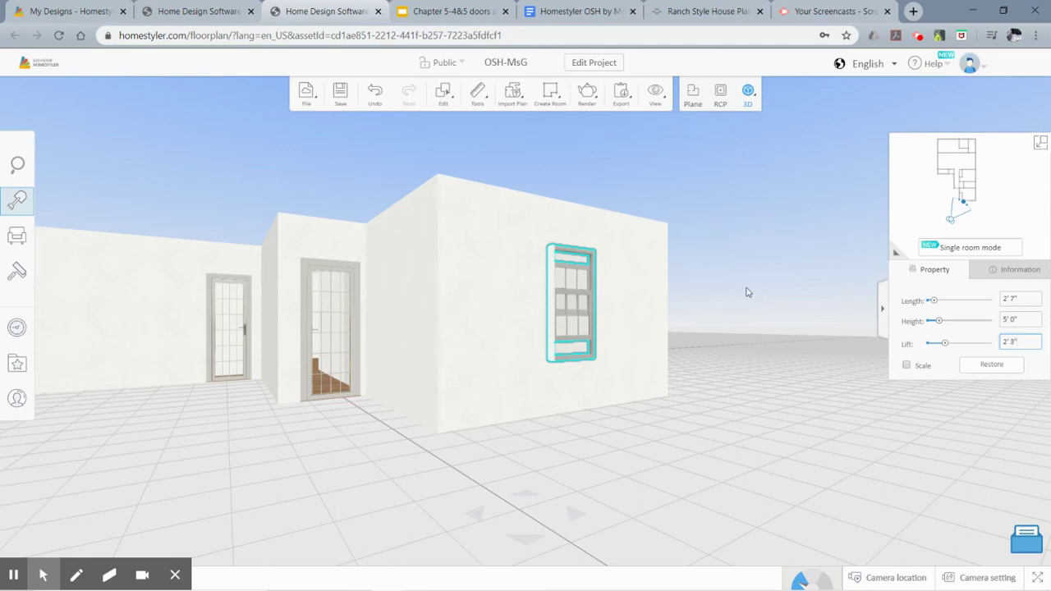
{"action": "left_click_drag", "start_coordinate": [510, 336], "coordinate": [281, 316]}
{"action": "mouse_move", "coordinate": [411, 255]}
{"action": "left_mouse_down"}
{"action": "mouse_move", "coordinate": [396, 289]}
{"action": "mouse_move", "coordinate": [399, 265]}
{"action": "left_mouse_up"}
{"action": "mouse_move", "coordinate": [748, 99]}
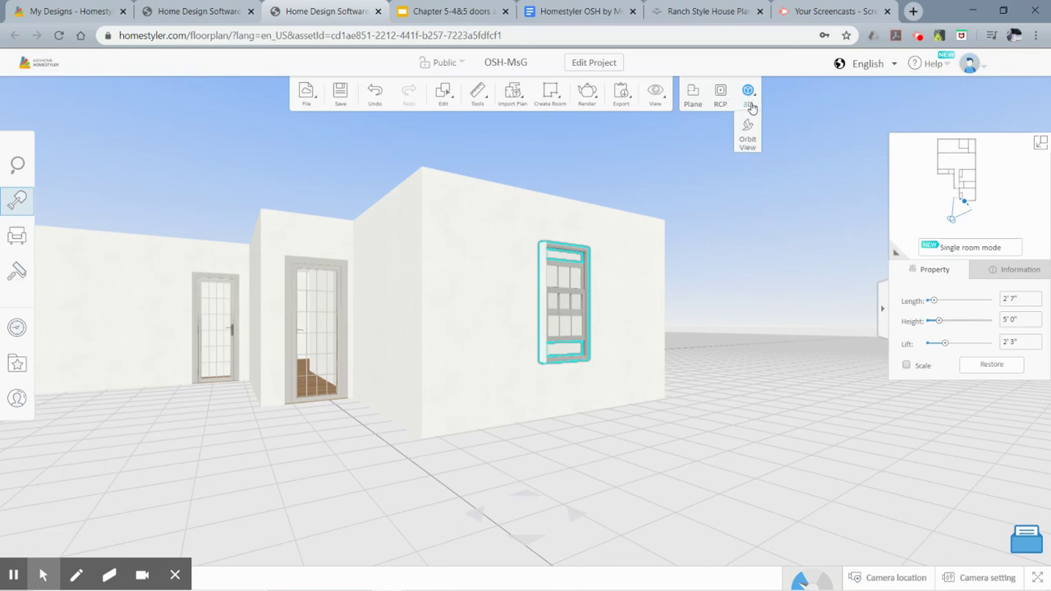
Step: Show the 2D floor plan from Orbit View, then bring up the floorplans.com Plan 17-2809 page
{"action": "left_click", "coordinate": [752, 131]}
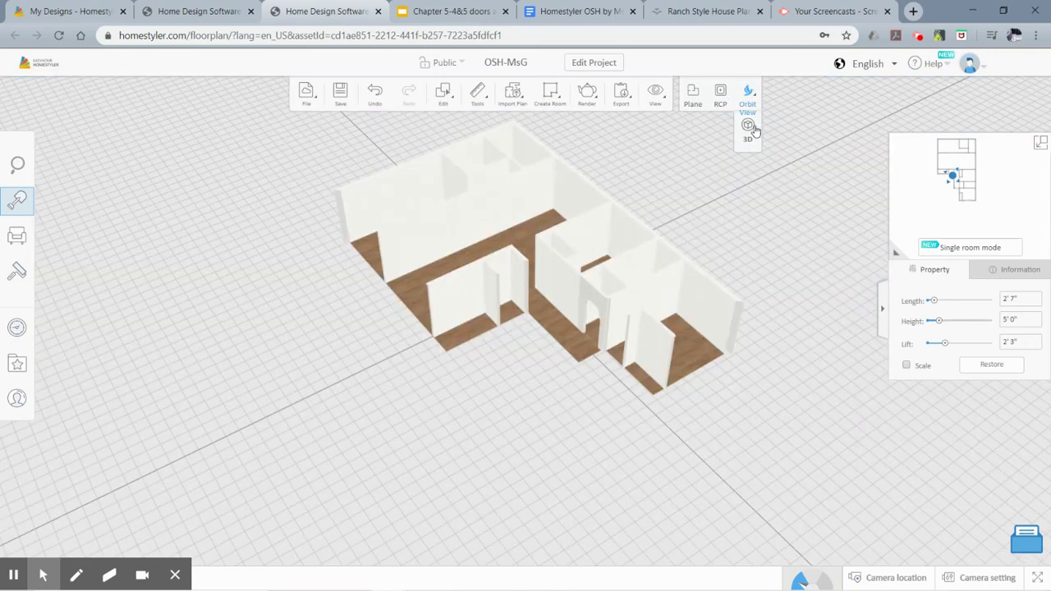
{"action": "left_click", "coordinate": [1039, 143]}
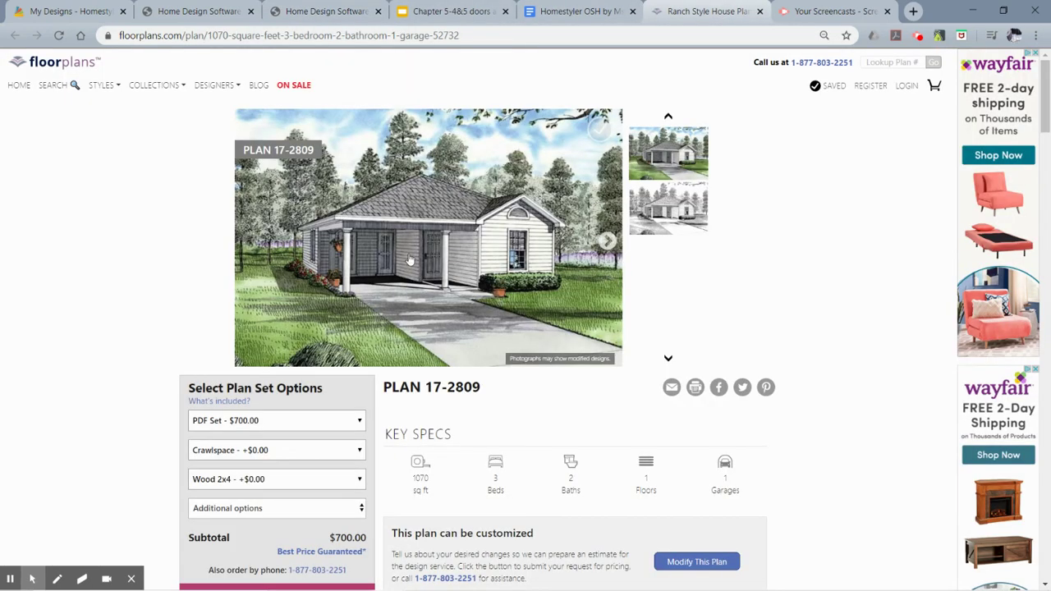
{"action": "left_click", "coordinate": [725, 13]}
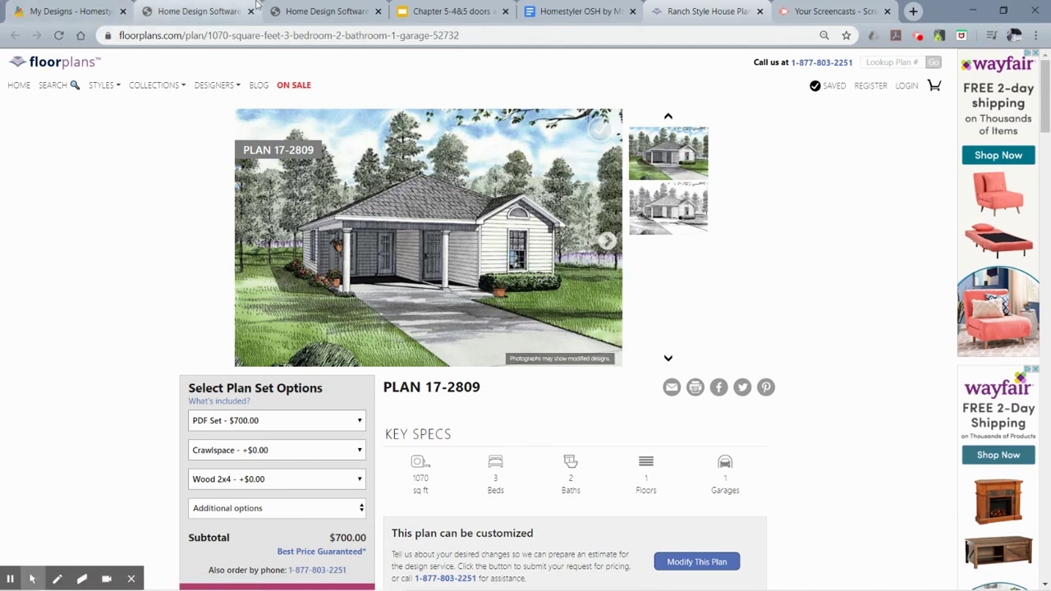
{"action": "left_click", "coordinate": [569, 12]}
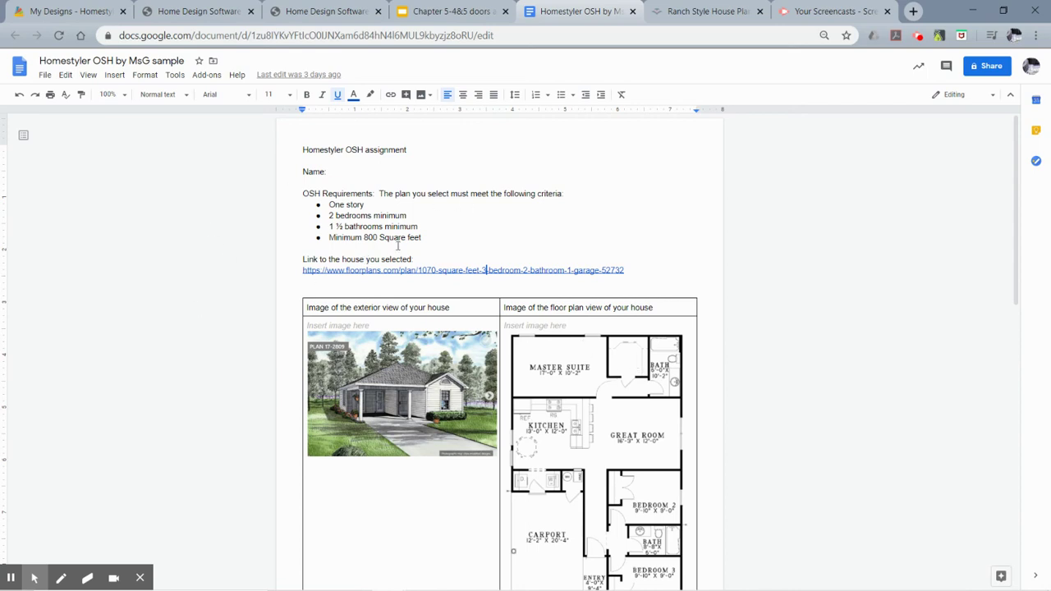
{"action": "scroll", "coordinate": [399, 250], "scroll_direction": "down", "scroll_amount": 8}
{"action": "scroll", "coordinate": [403, 279], "scroll_direction": "up", "scroll_amount": 1}
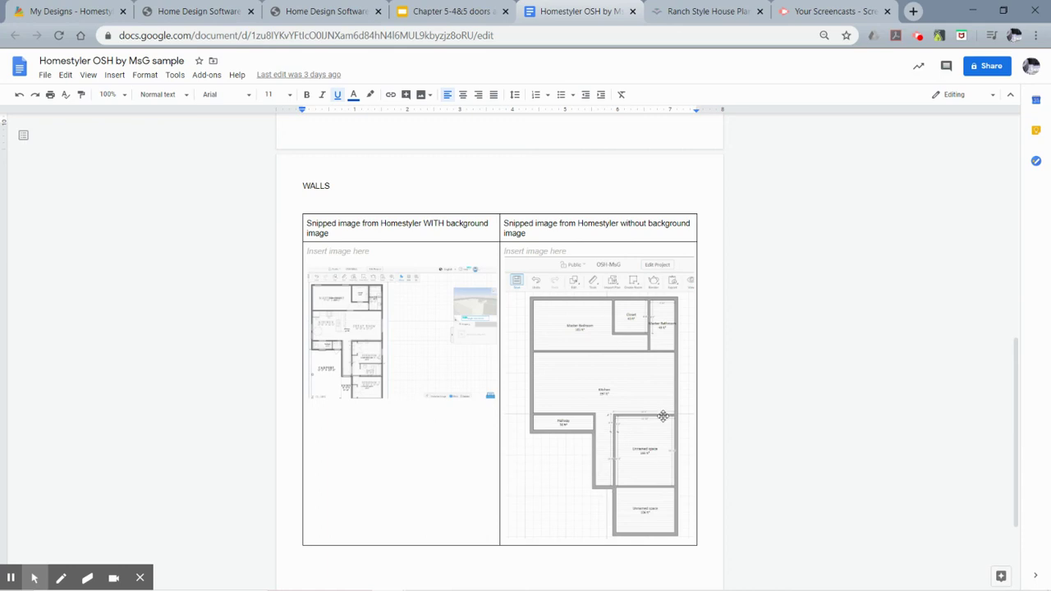
{"action": "scroll", "coordinate": [441, 200], "scroll_direction": "up", "scroll_amount": 6}
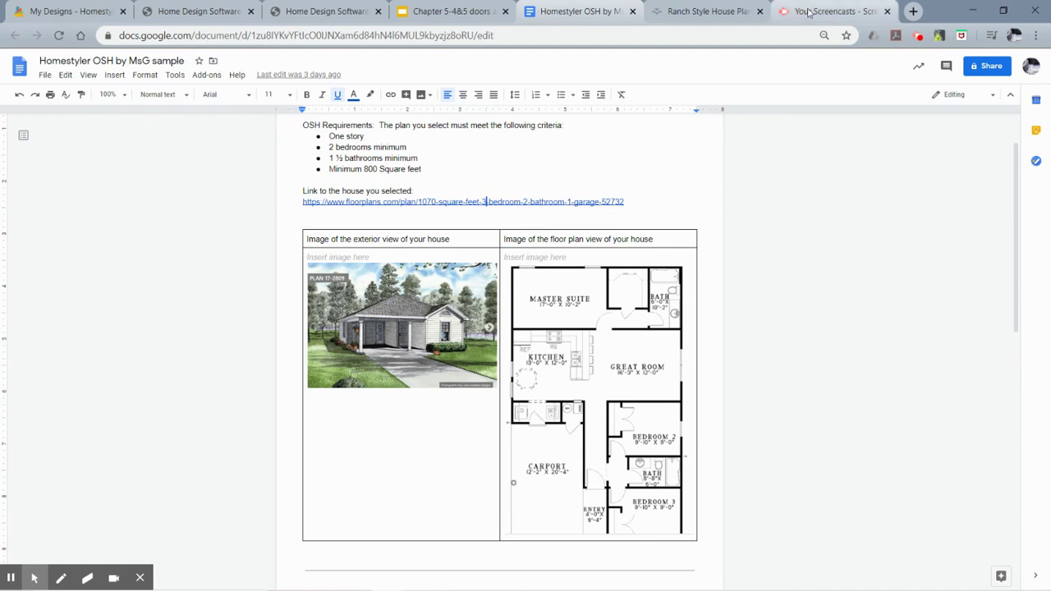
{"action": "left_click", "coordinate": [718, 13]}
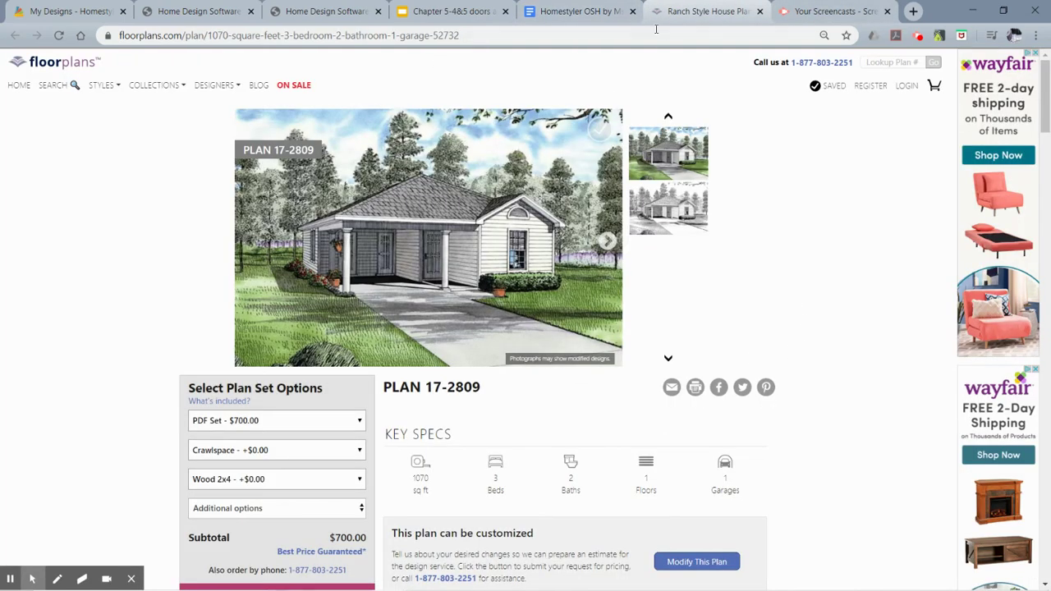
Step: Return to Homestyler's 3D view, pull the camera back from the house, and show saved camera views
{"action": "left_click", "coordinate": [337, 18]}
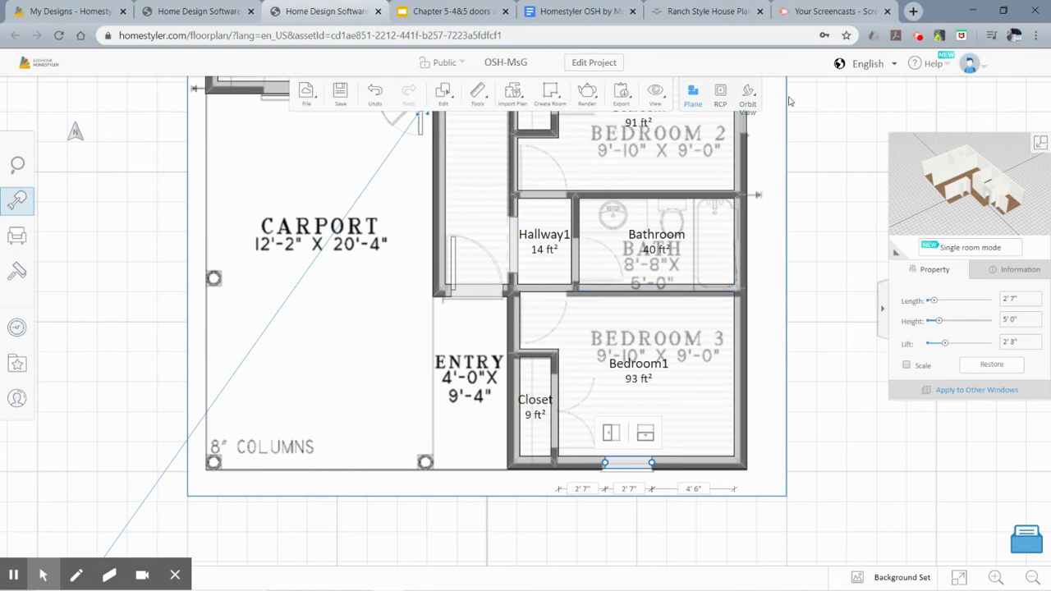
{"action": "left_click", "coordinate": [748, 95]}
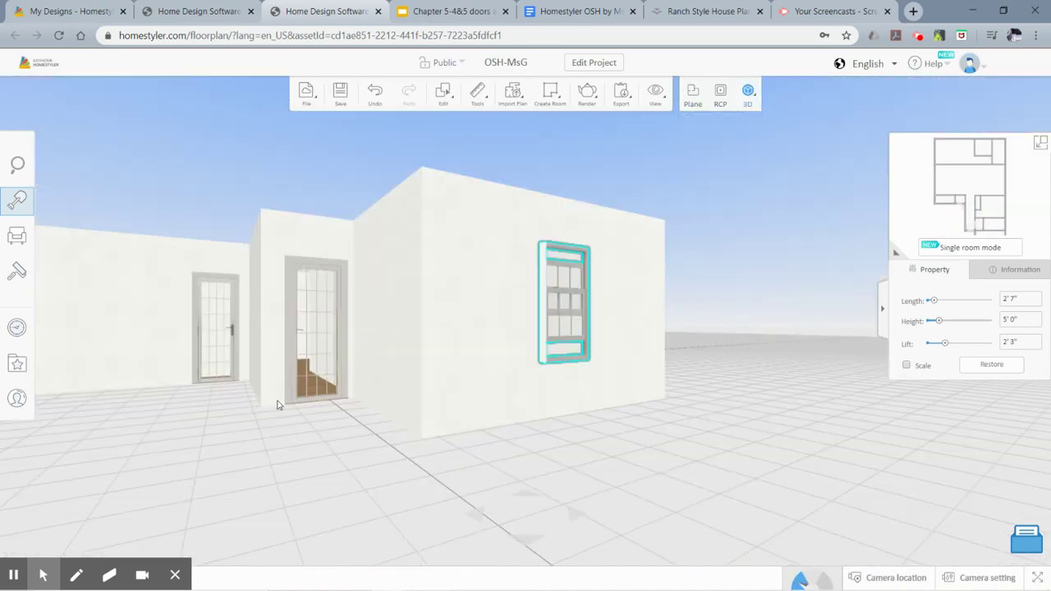
{"action": "left_click_drag", "start_coordinate": [115, 376], "coordinate": [101, 318]}
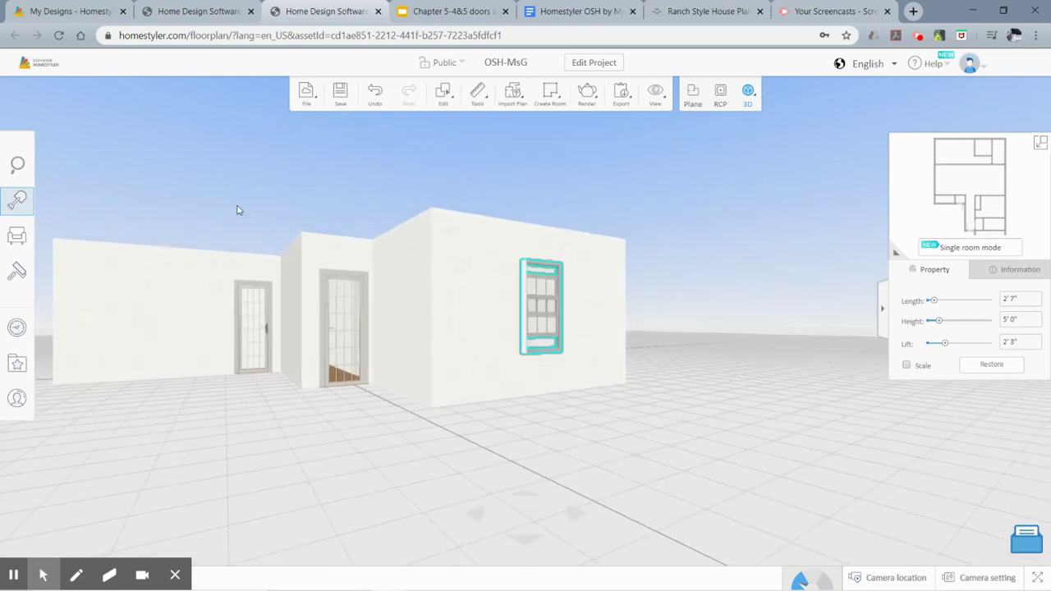
{"action": "left_click", "coordinate": [861, 576]}
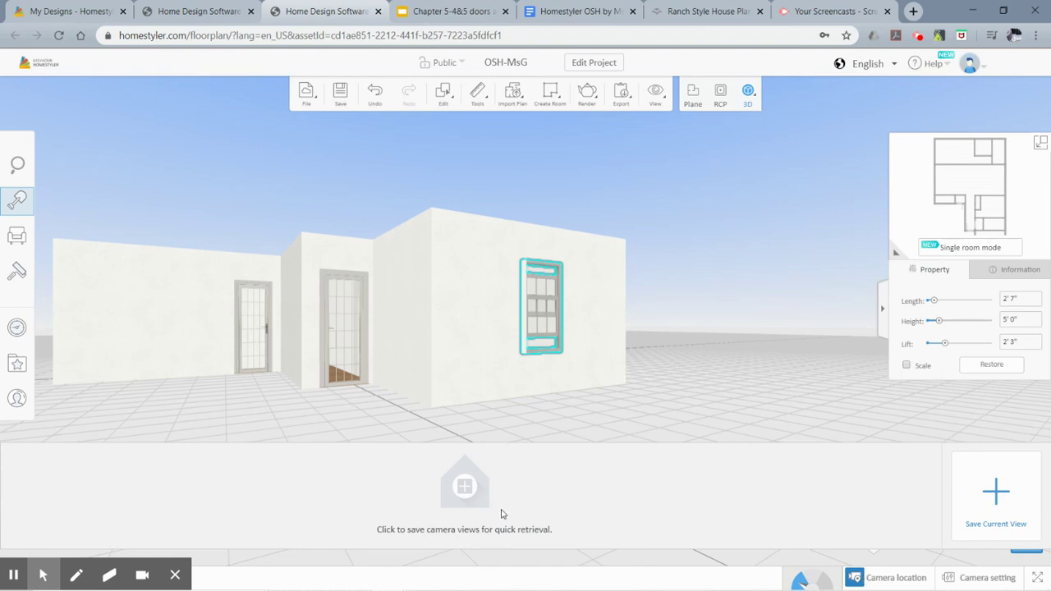
Step: Raise the camera height to 6', then 15', then 20' 0" in Camera setting
{"action": "left_click", "coordinate": [958, 578]}
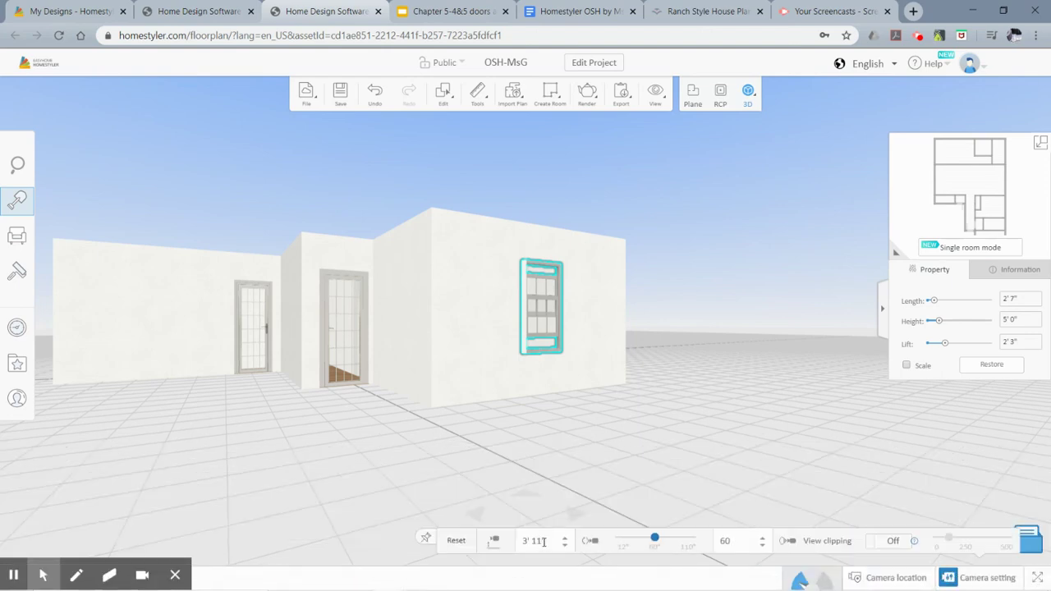
{"action": "left_click", "coordinate": [545, 542]}
{"action": "left_click", "coordinate": [479, 544]}
{"action": "type", "text": "6"}
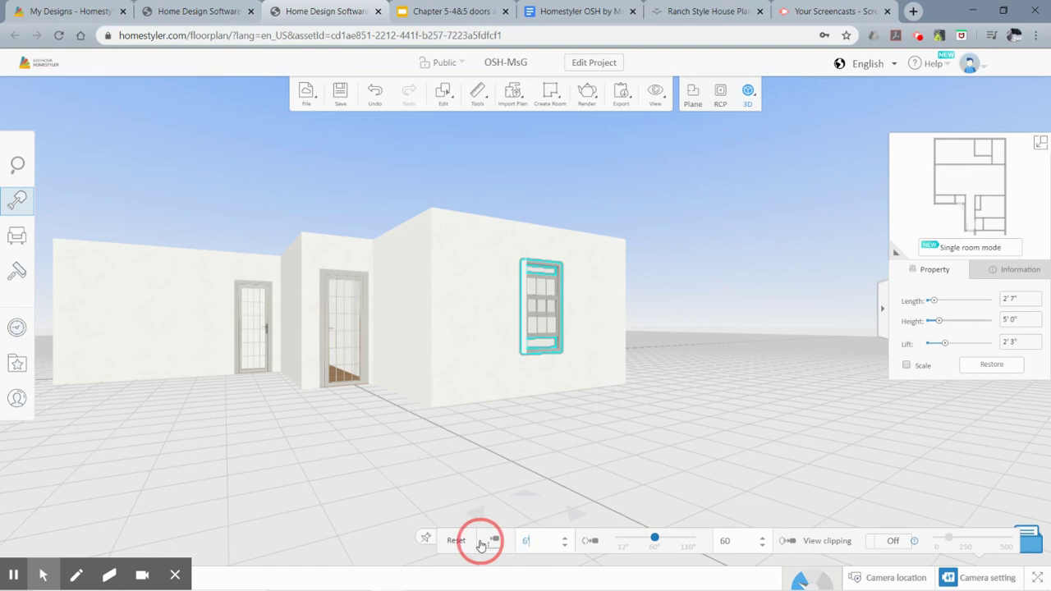
{"action": "key", "text": "Return"}
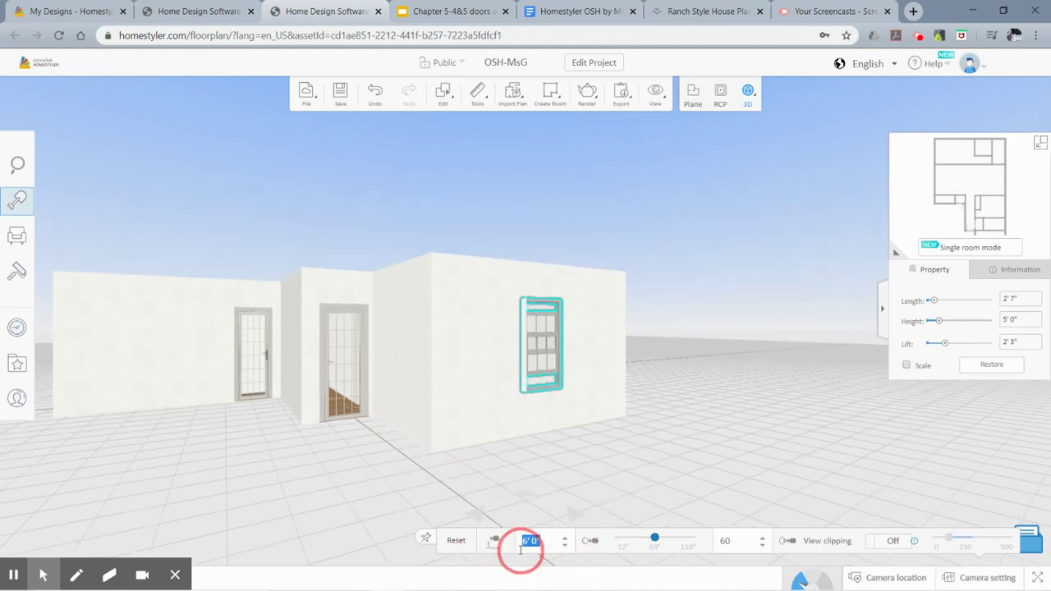
{"action": "type", "text": "15"}
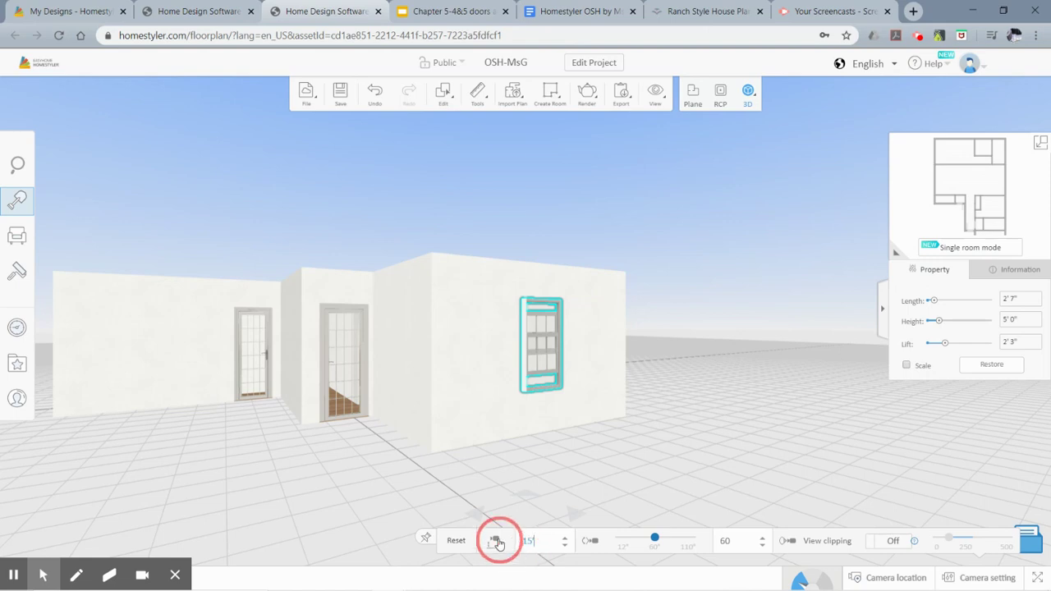
{"action": "key", "text": "Return"}
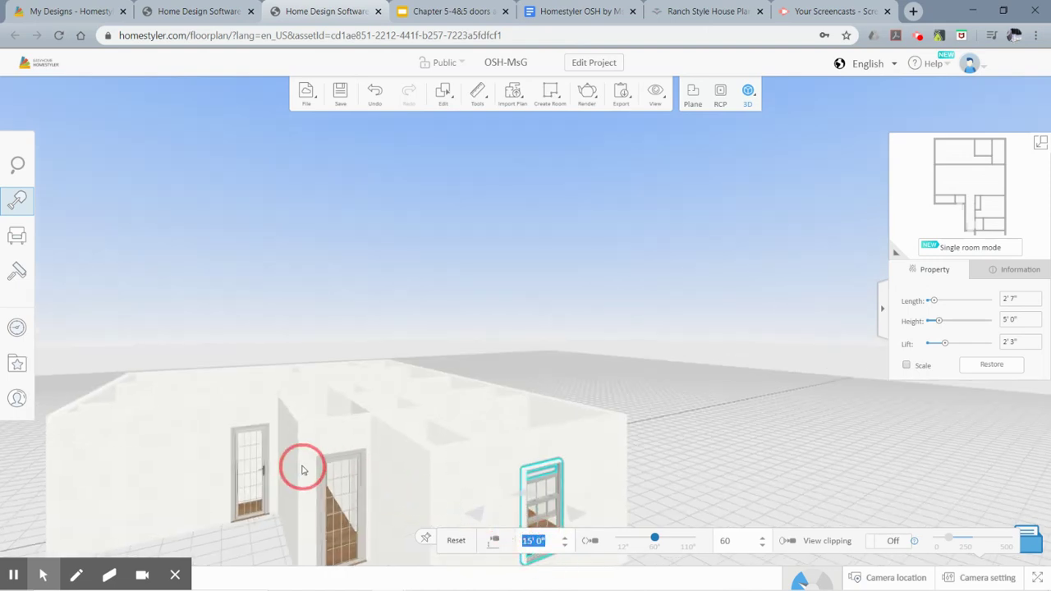
{"action": "type", "text": "20"}
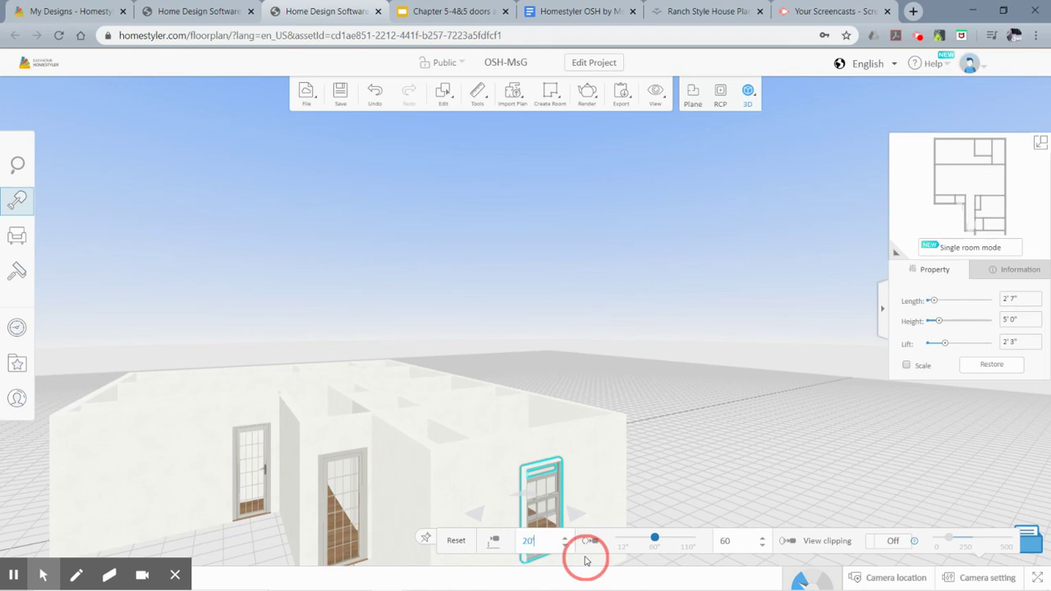
{"action": "key", "text": "Return"}
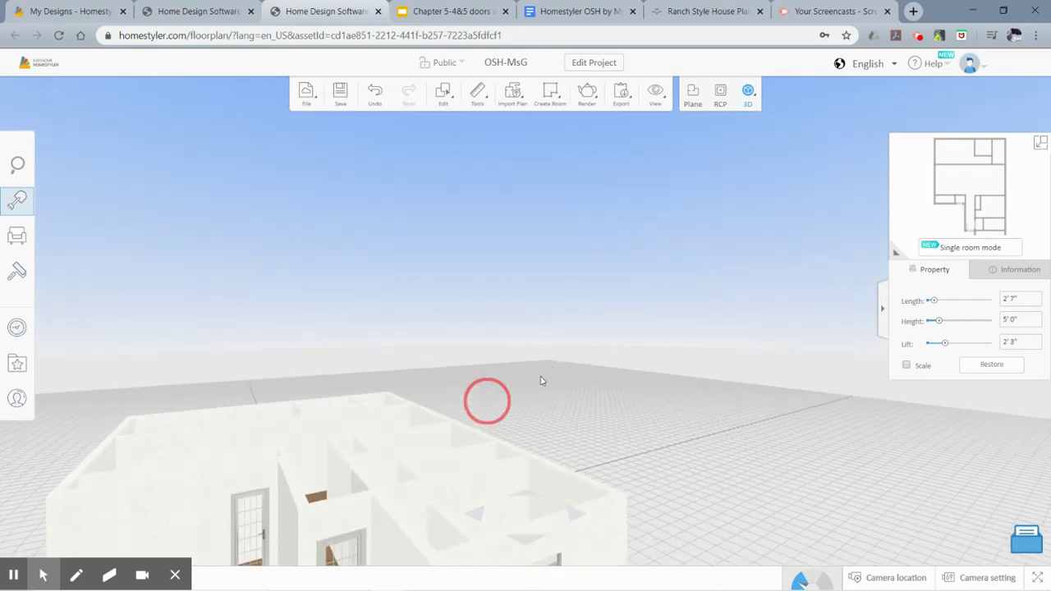
Step: Orbit the 3D view to look down into the rooms and reopen the camera settings
{"action": "left_click_drag", "start_coordinate": [532, 388], "coordinate": [689, 347]}
{"action": "left_click_drag", "start_coordinate": [612, 370], "coordinate": [611, 477]}
{"action": "left_click_drag", "start_coordinate": [610, 513], "coordinate": [501, 284]}
{"action": "left_click", "coordinate": [499, 279]}
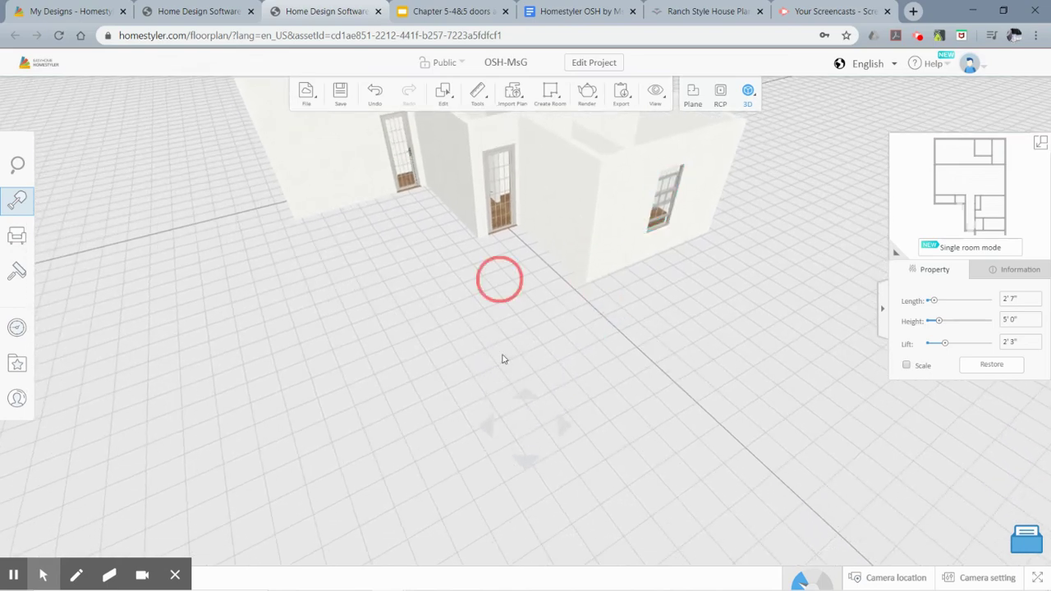
{"action": "left_click_drag", "start_coordinate": [502, 343], "coordinate": [600, 331]}
{"action": "left_click", "coordinate": [538, 273]}
{"action": "left_click", "coordinate": [503, 219]}
{"action": "left_click_drag", "start_coordinate": [549, 287], "coordinate": [659, 480]}
{"action": "left_click", "coordinate": [949, 577]}
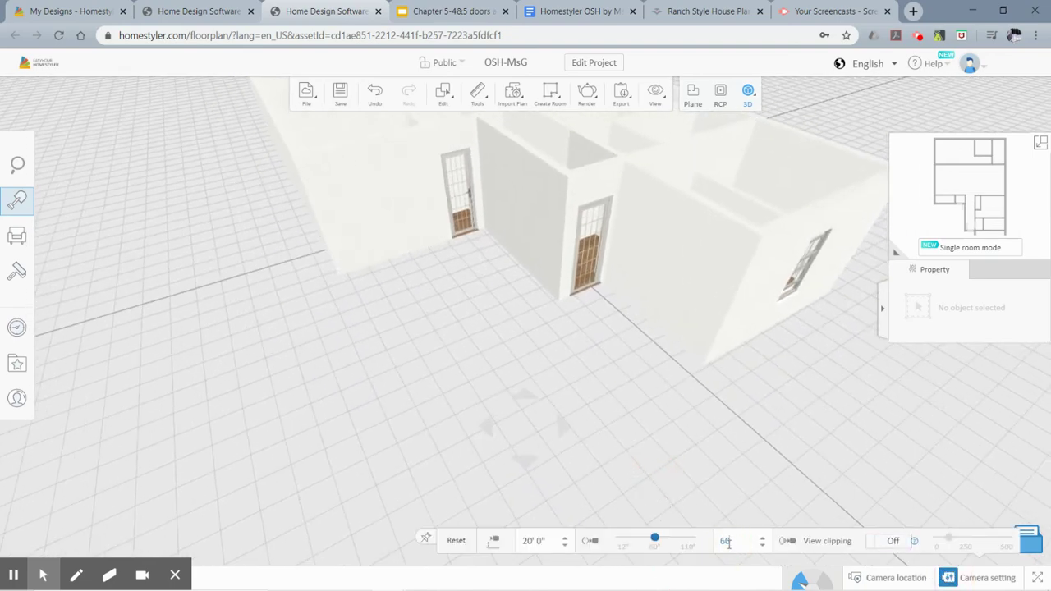